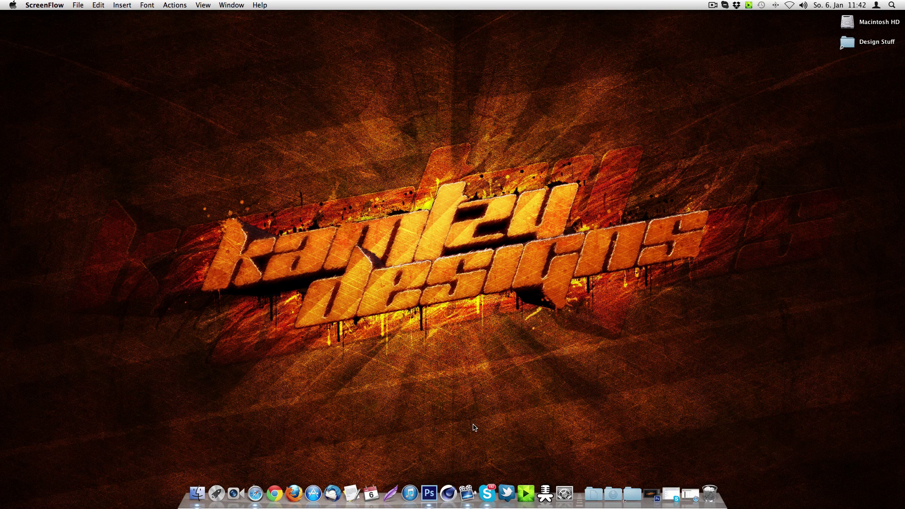
Step: Switch to Photoshop, where the orange 3D 'kamtzy designs' text document is open
left_click(427, 490)
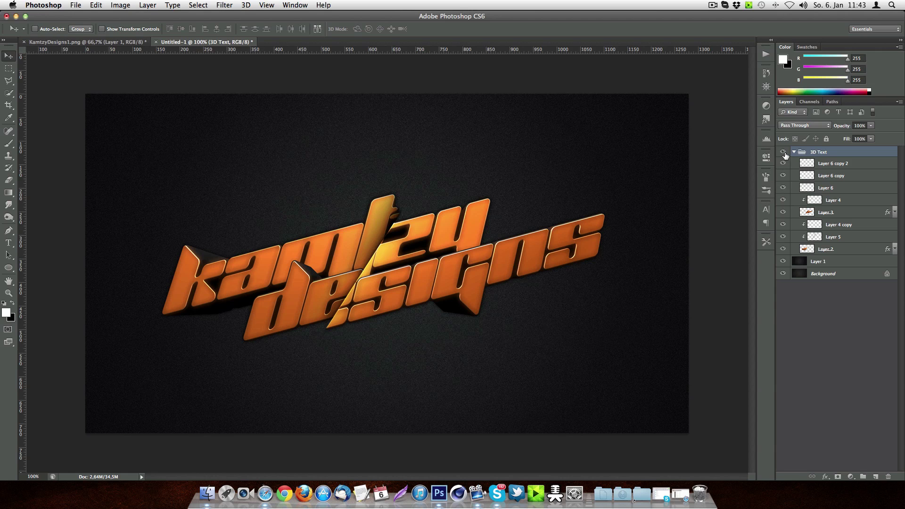
Step: Hide and collapse the 3D Text group, then bring the flat text in from KamtzyDesigns1.png
left_click(782, 152)
left_click(793, 152)
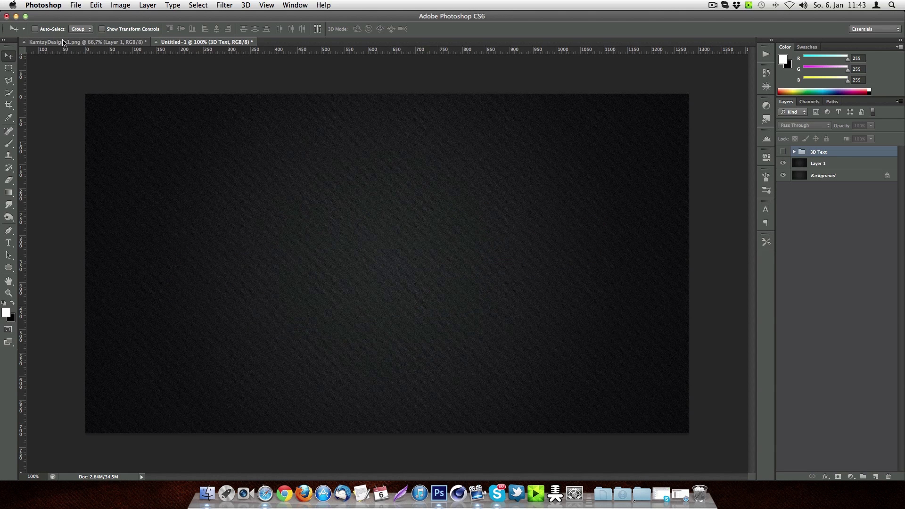
left_click(63, 42)
left_click_drag(299, 253, 247, 229)
Step: Scale the brought-in text to about 67% and centre it on the canvas
key("super+t")
left_click_drag(173, 163, 358, 165)
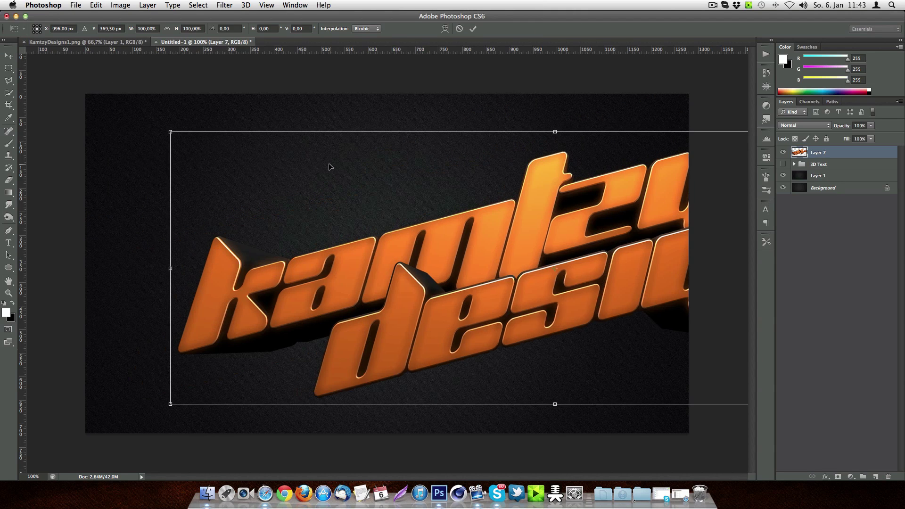
left_click_drag(171, 132, 113, 164)
left_click_drag(308, 227, 317, 229)
left_click_drag(132, 174, 135, 175)
key("Return")
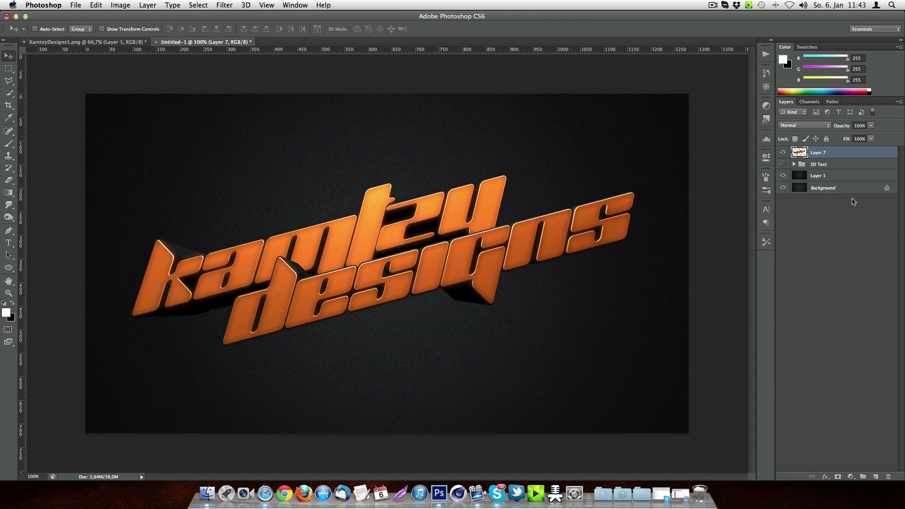
Step: Give Layer 7 a black Drop Shadow with 100% opacity and 0 px distance
double_click(842, 157)
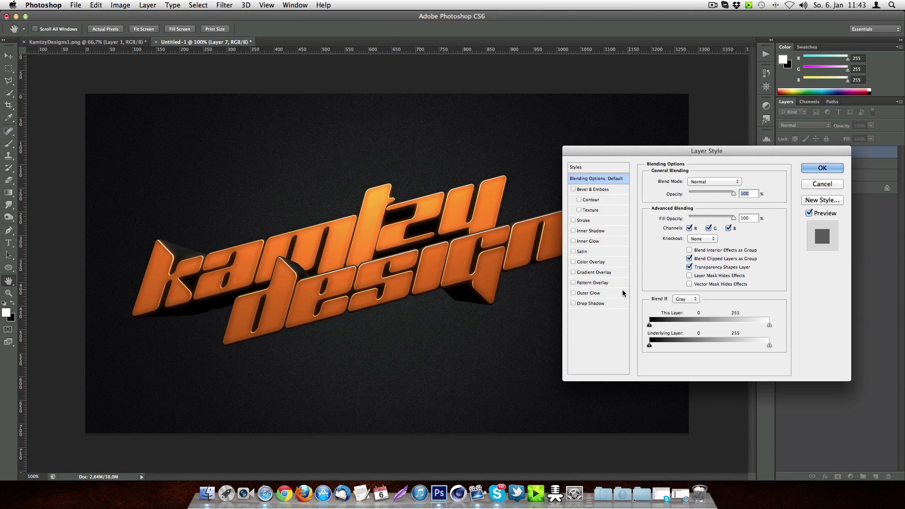
left_click(589, 303)
type("100")
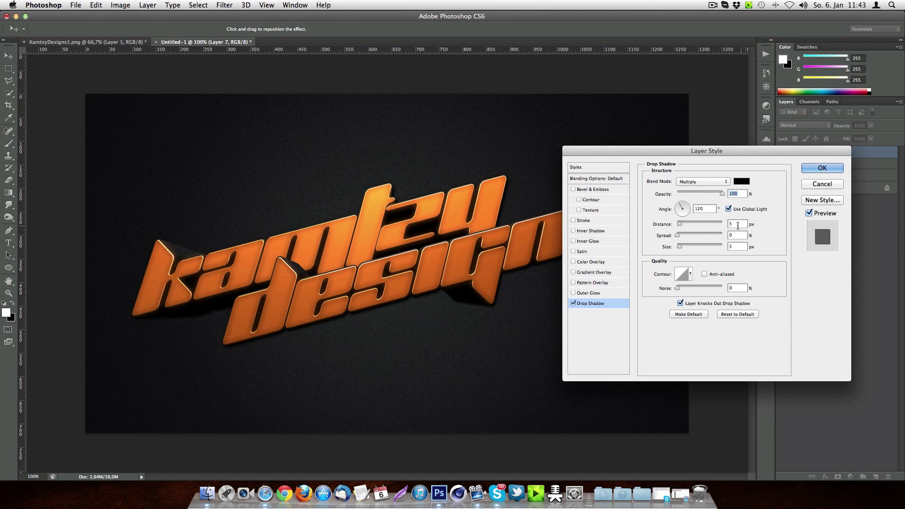
key("Tab")
key("Tab")
type("0")
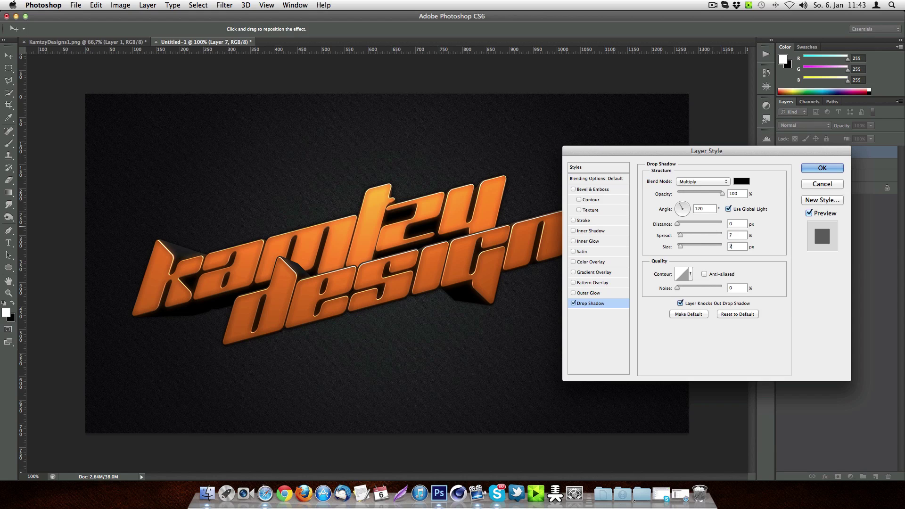
key("Return")
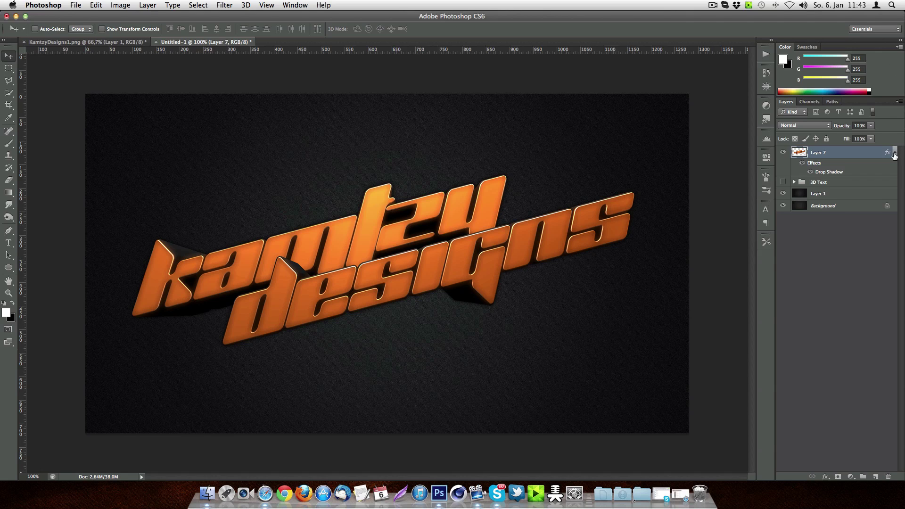
Step: Rasterize Layer 7's drop shadow style into the layer's pixels
left_click(894, 153)
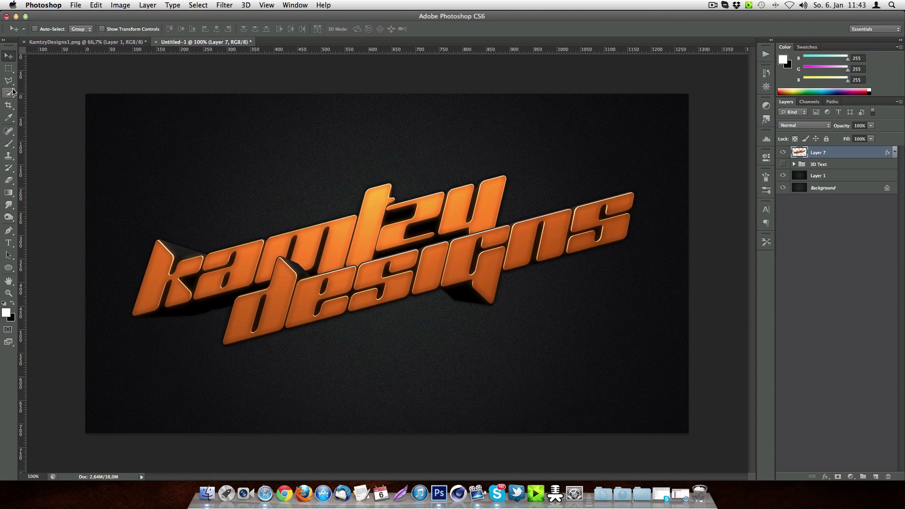
left_click(10, 82)
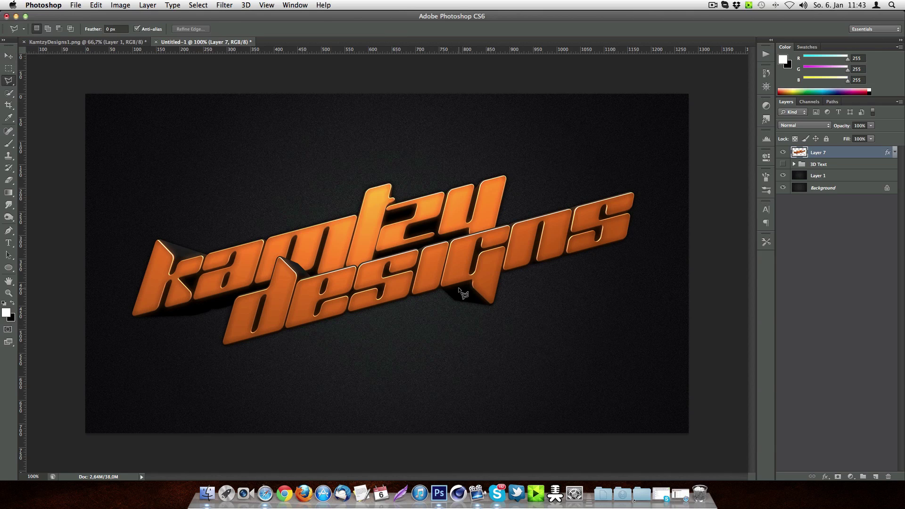
right_click(863, 152)
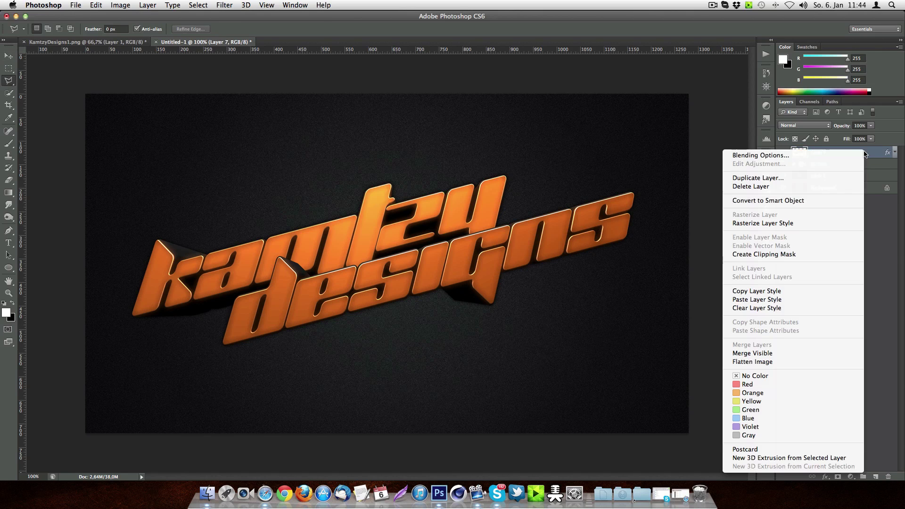
left_click(789, 224)
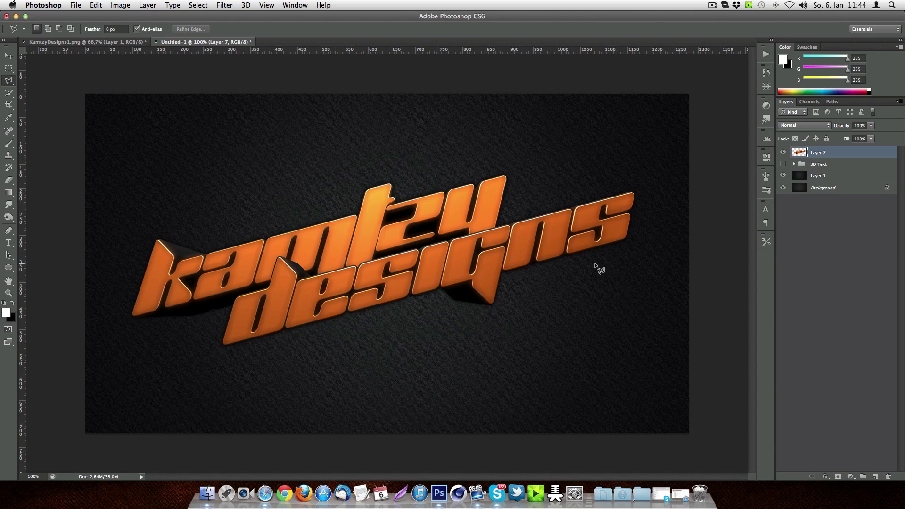
Step: Lasso the text's right portion along a diagonal and cut it onto new Layer 8
right_click(7, 83)
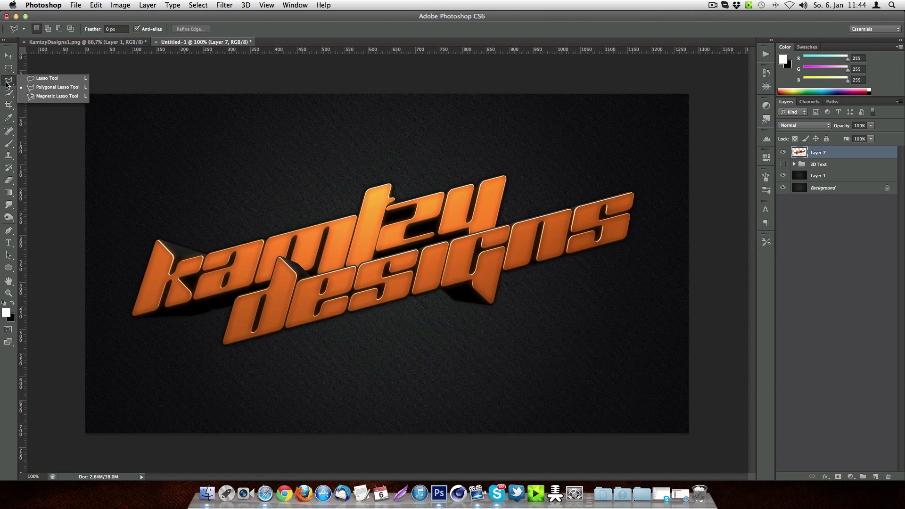
left_click(49, 89)
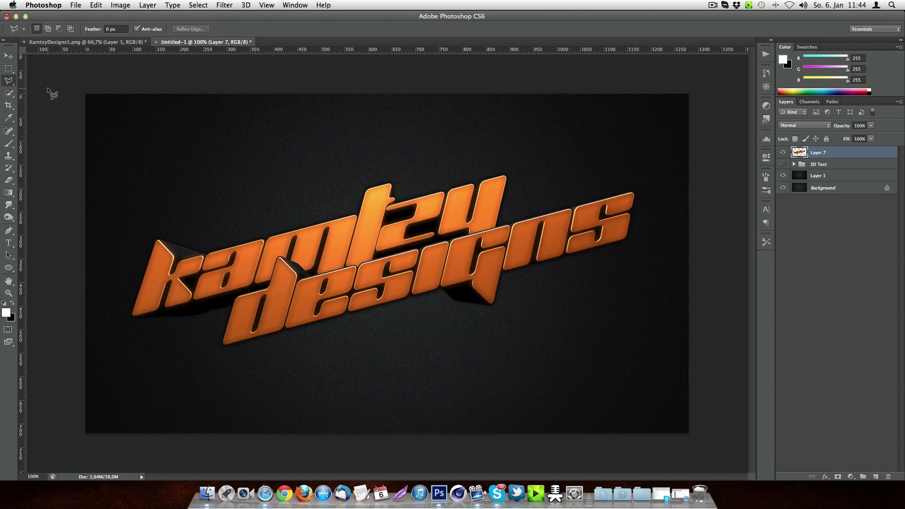
left_click(417, 176)
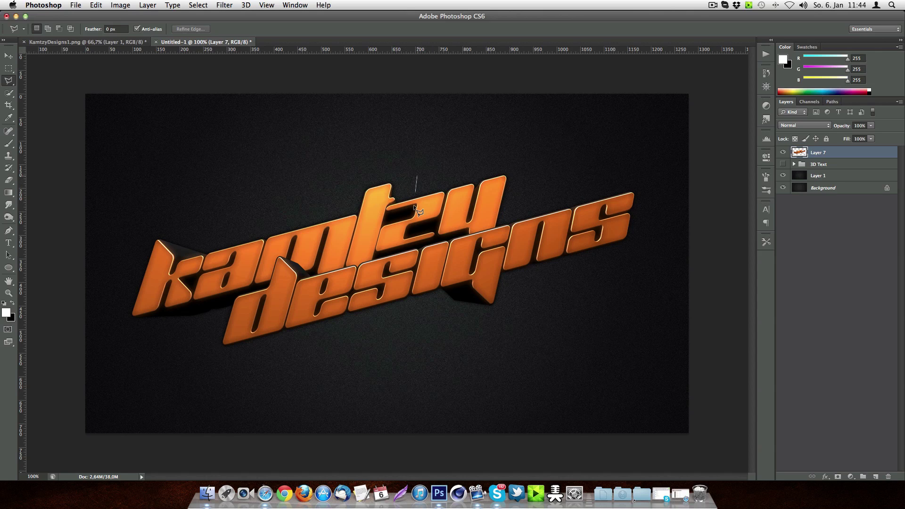
left_click(286, 381)
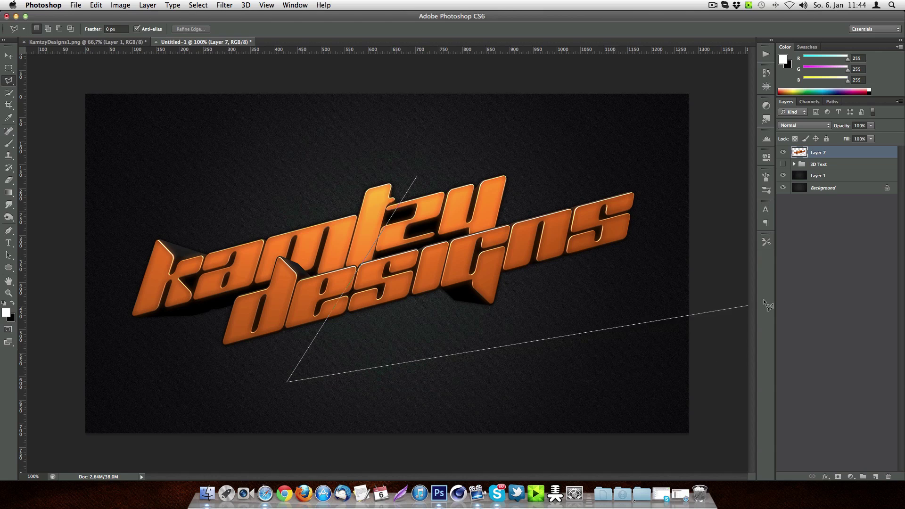
left_click(720, 292)
left_click(680, 154)
left_click(468, 122)
left_click(417, 175)
right_click(480, 282)
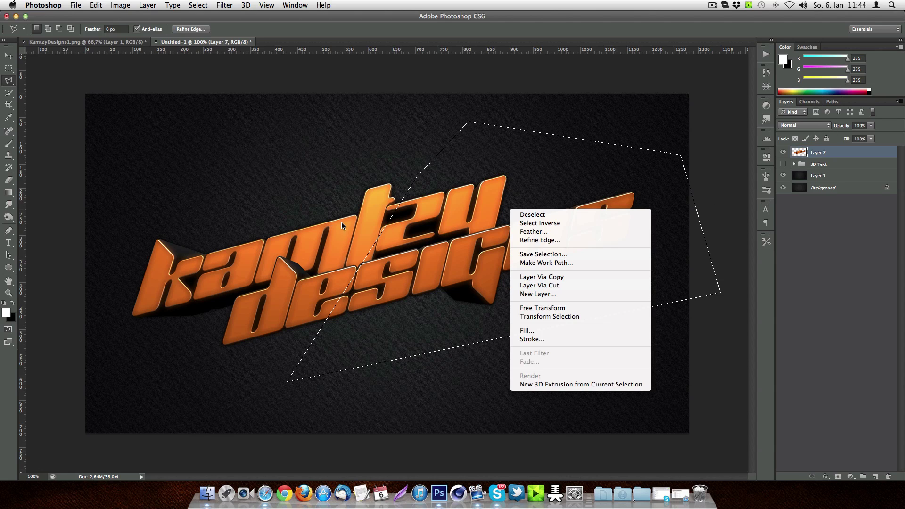
left_click(553, 285)
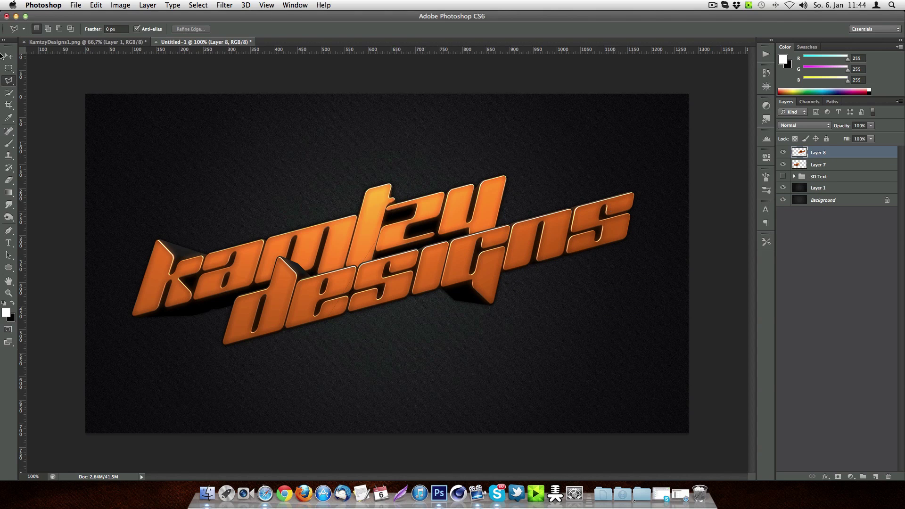
Step: Nudge Layer 8's cut piece down about 27 px to reveal the diagonal slice
left_click(5, 56)
left_click_drag(443, 201, 434, 214)
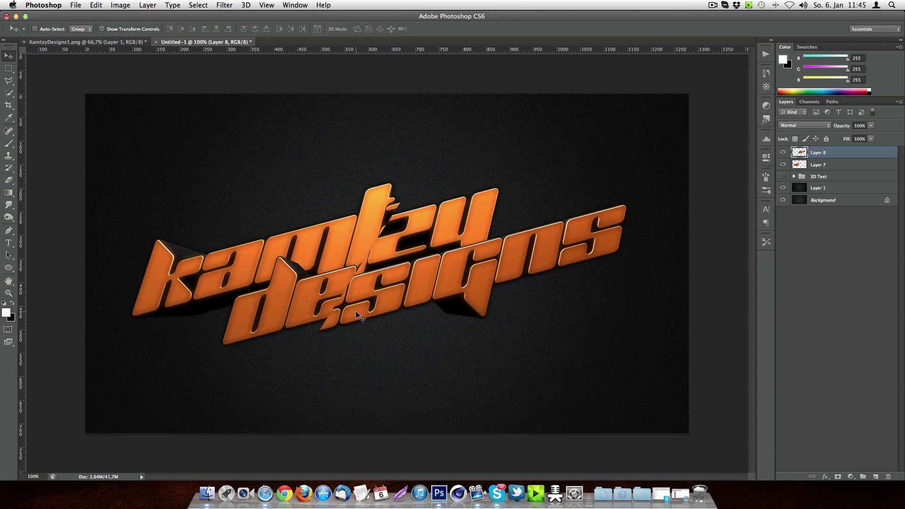
Step: Marquee a tall rectangle over the left part of the text and enlarge the brush
left_click(9, 68)
left_click_drag(230, 100, 343, 416)
right_click(8, 68)
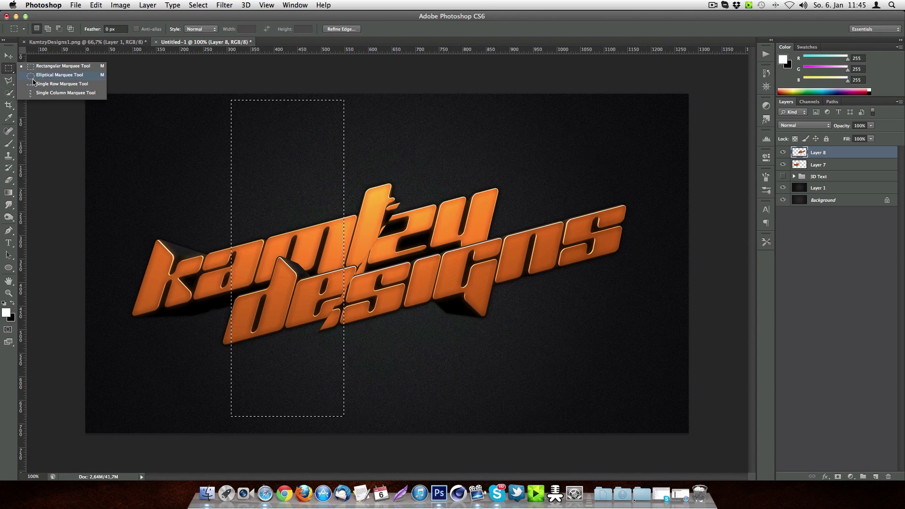
left_click(56, 68)
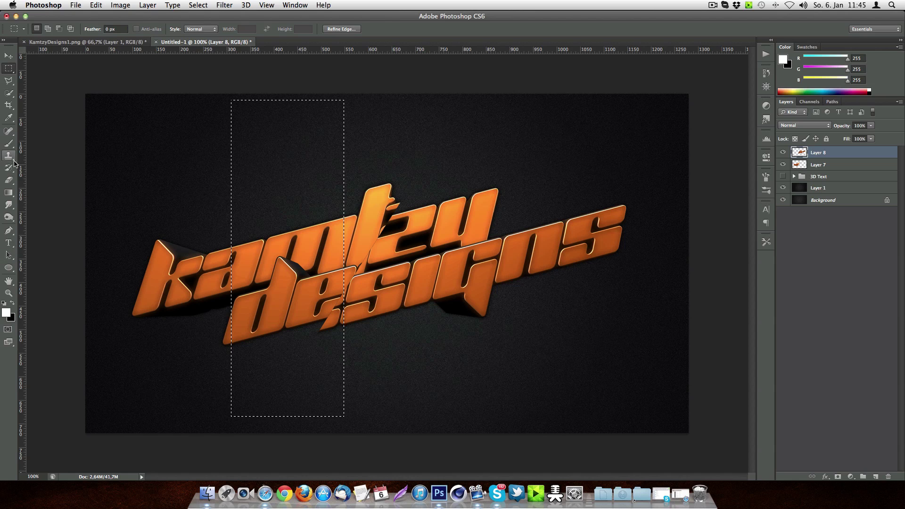
left_click(8, 143)
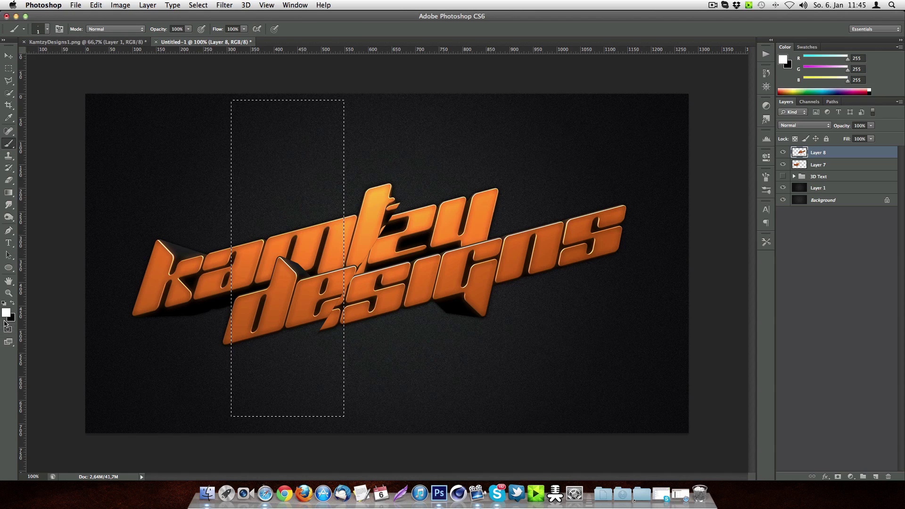
left_click(47, 29)
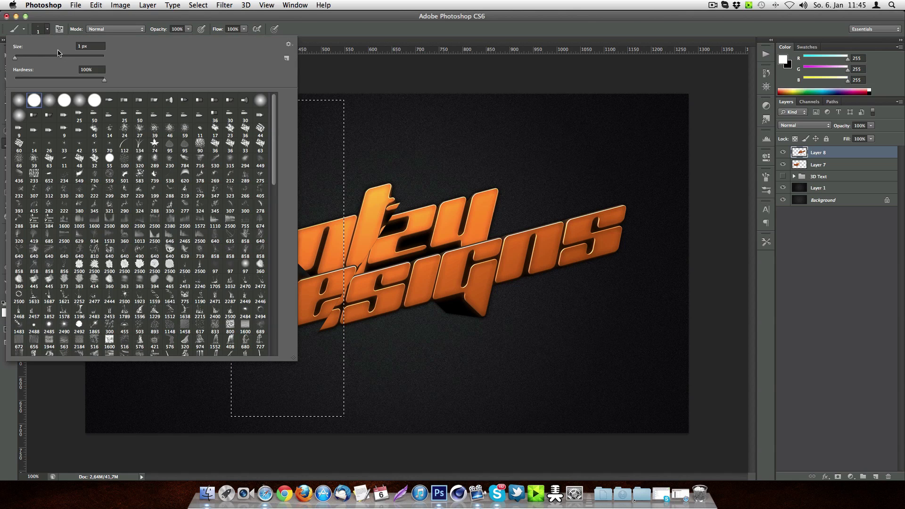
left_click_drag(71, 57, 75, 57)
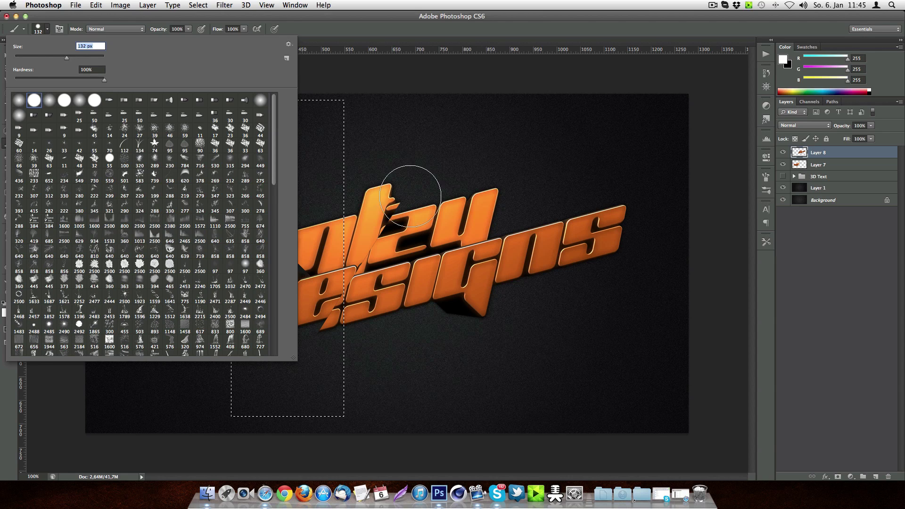
key("Return")
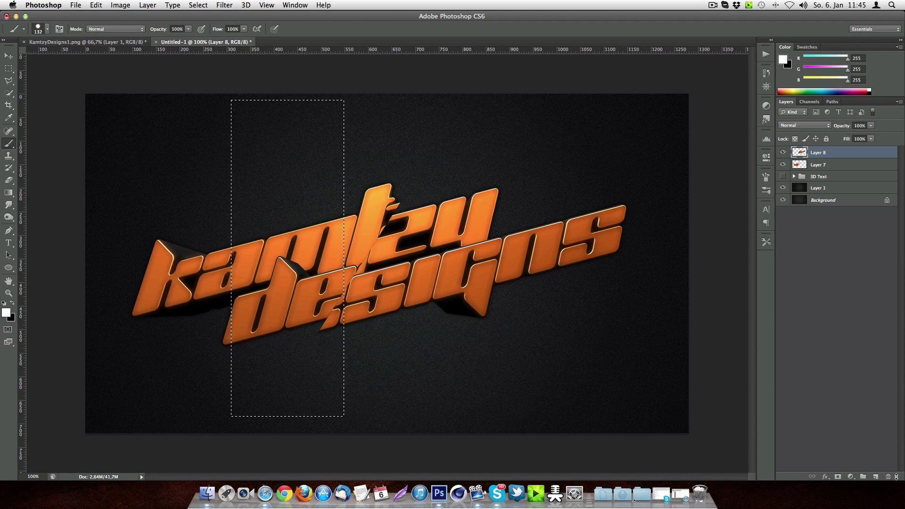
Step: On new Layer 9, paint a soft 0%-hardness white stroke down the selection's left edge, then deselect
left_click(875, 476)
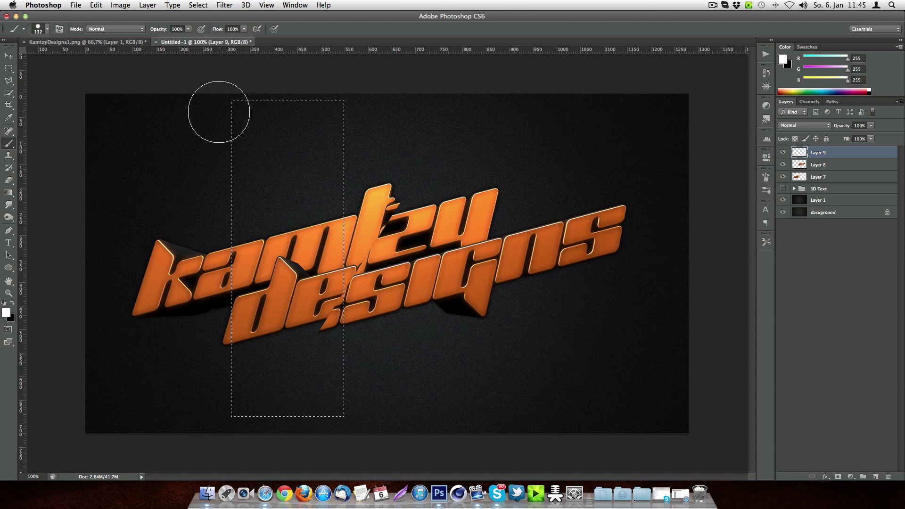
left_click_drag(217, 106, 205, 377)
key("super+z")
left_click(43, 29)
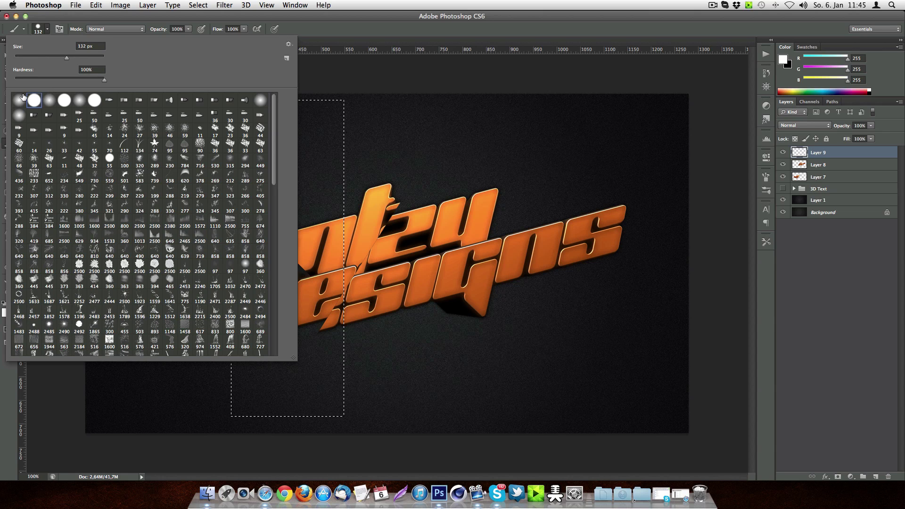
left_click(21, 98)
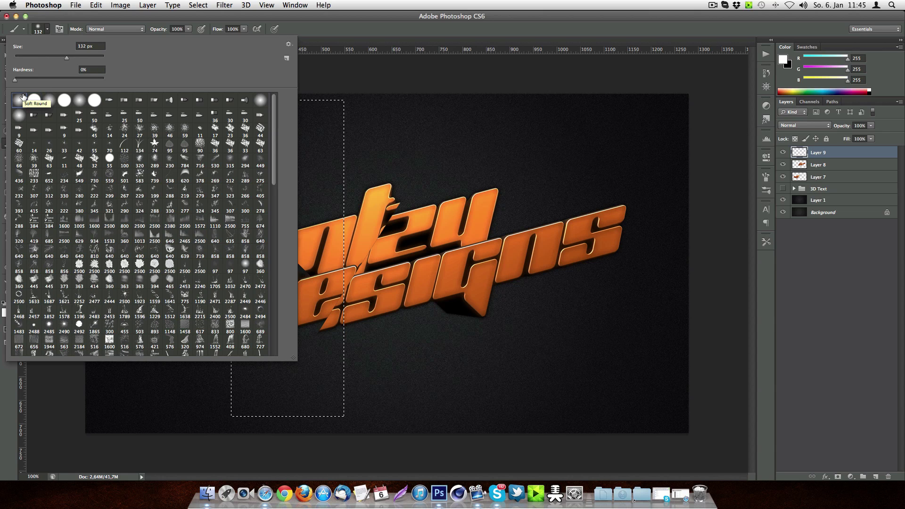
left_click(43, 30)
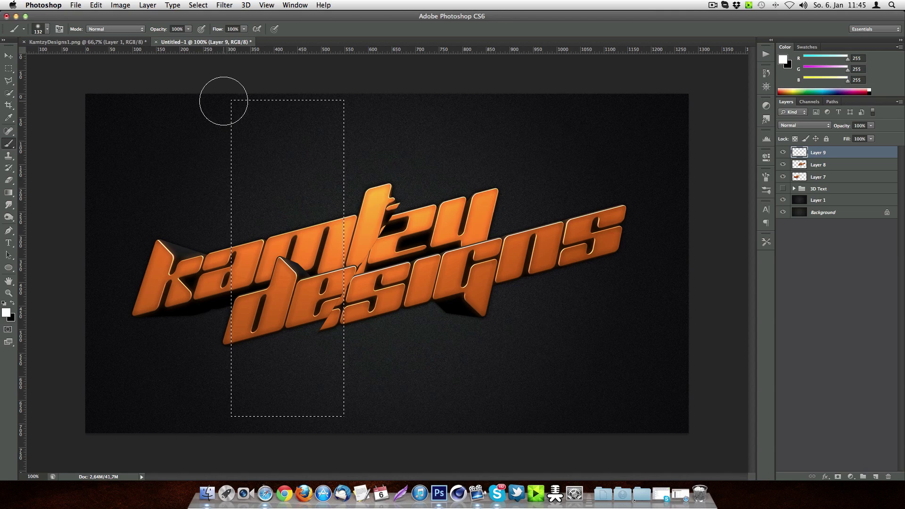
mouse_move(222, 97)
left_mouse_down()
mouse_move(207, 349)
mouse_move(216, 430)
left_mouse_up()
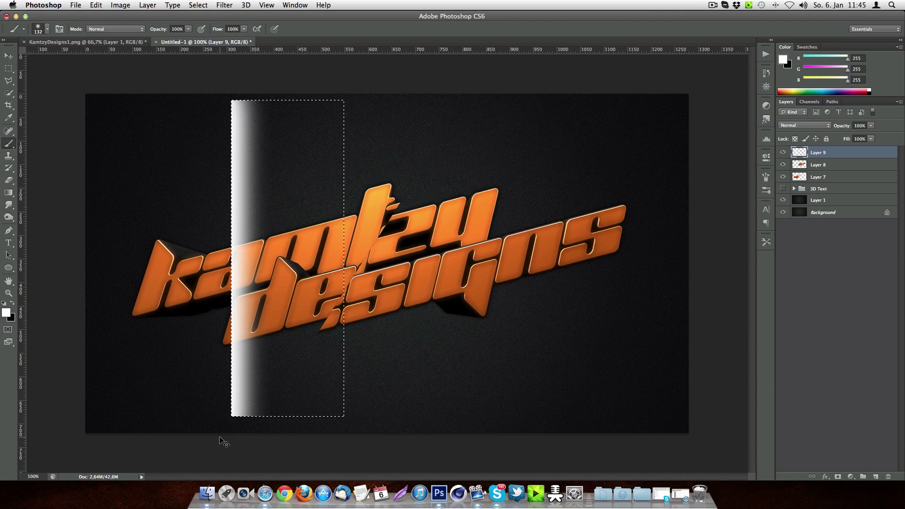
key("super+z")
left_click_drag(219, 105, 200, 439)
key("super+d")
Step: Move the white glow strip to the text centre and rotate it into a diagonal
left_click(14, 57)
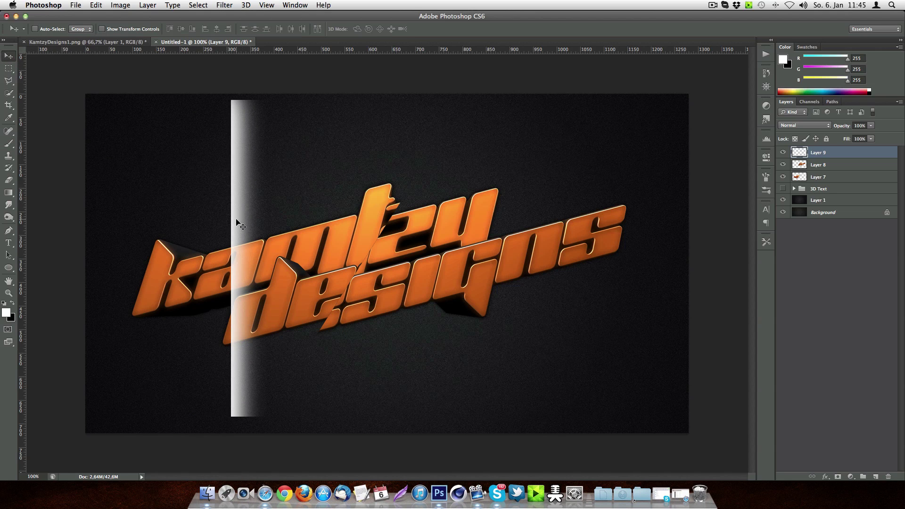
mouse_move(238, 224)
left_mouse_down()
mouse_move(408, 228)
mouse_move(381, 230)
left_mouse_up()
key("super+t")
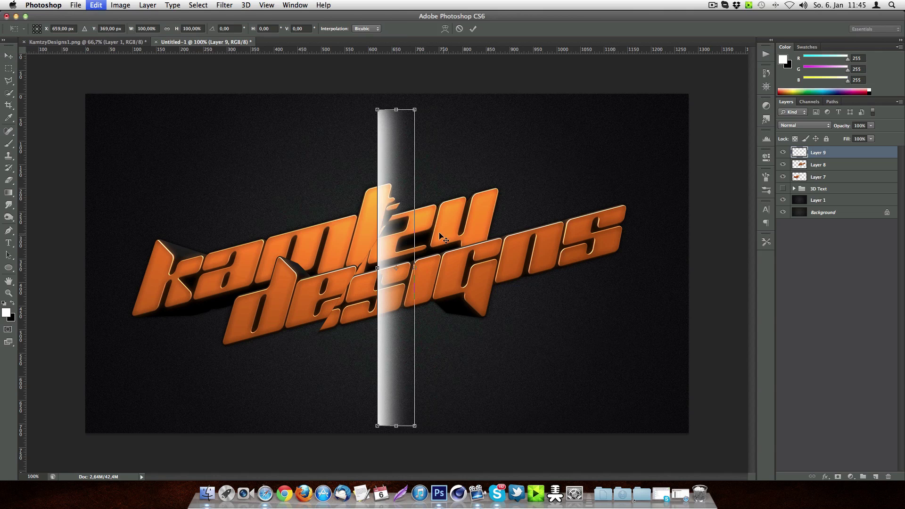
left_click_drag(450, 226, 453, 264)
left_click_drag(406, 247, 394, 243)
key("Return")
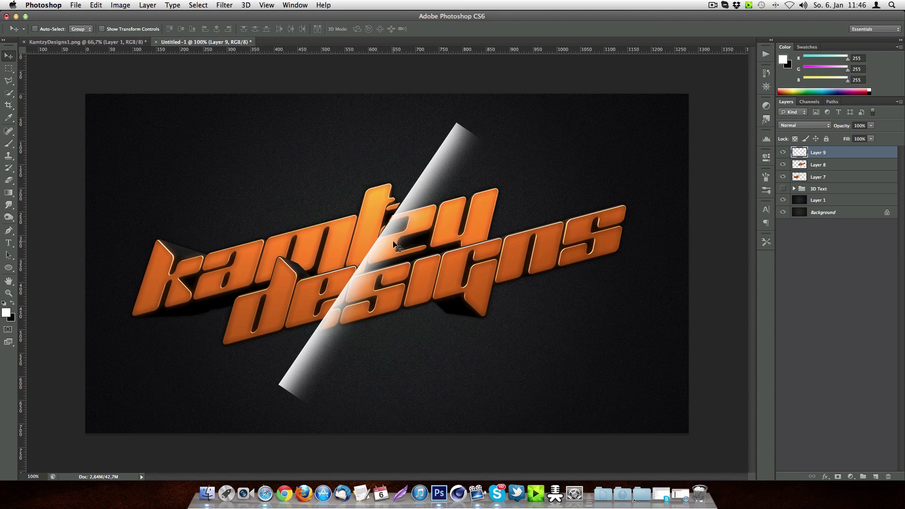
key("super+t")
left_click_drag(565, 248, 566, 244)
key("Return")
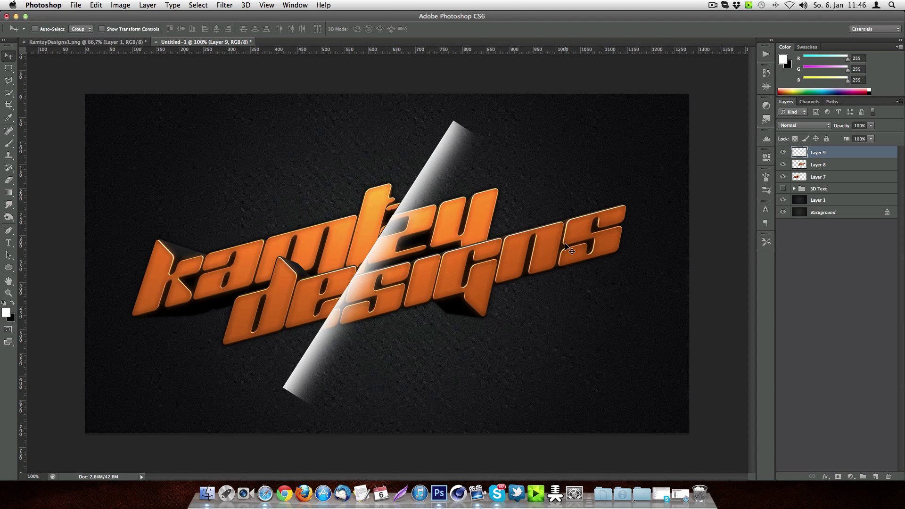
key("Left")
key("Left")
key("Left")
Step: Set Layer 9 to Overlay blend mode and clip it to Layer 8
left_click(798, 126)
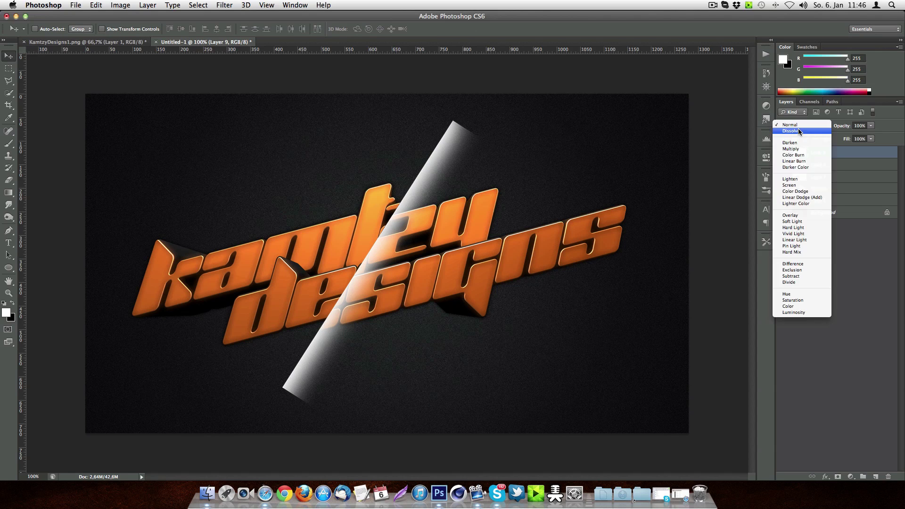
left_click(801, 215)
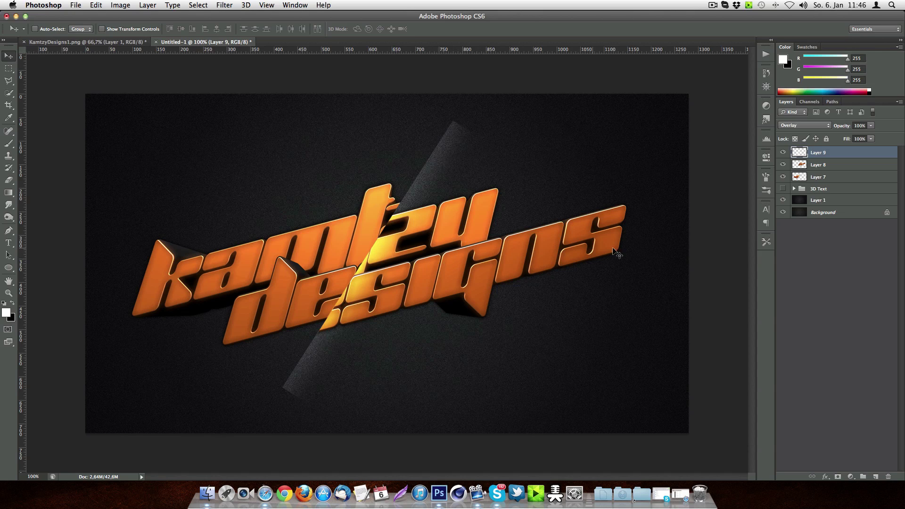
left_click(782, 163)
left_click(782, 164)
left_click(834, 158, "alt")
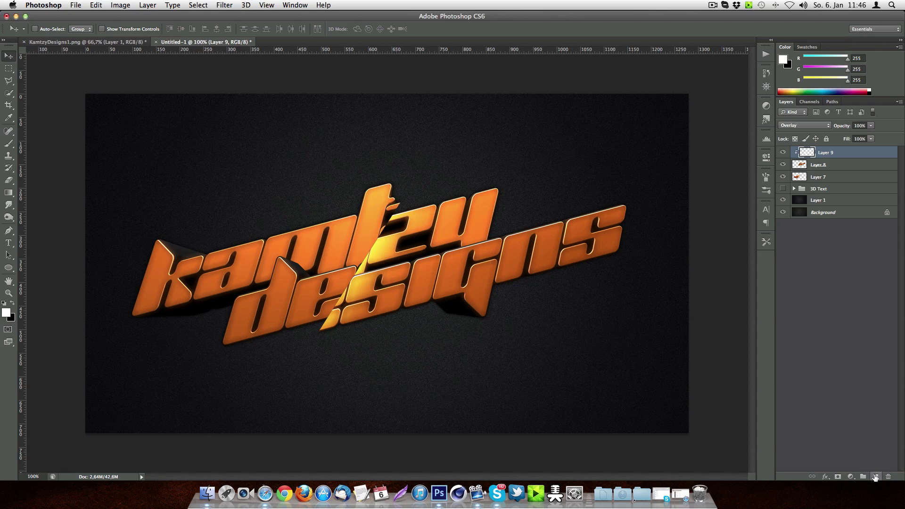
Step: On new Layer 10, paint a black strip along a tall rectangular selection's right edge
left_click(874, 477)
left_click(9, 68)
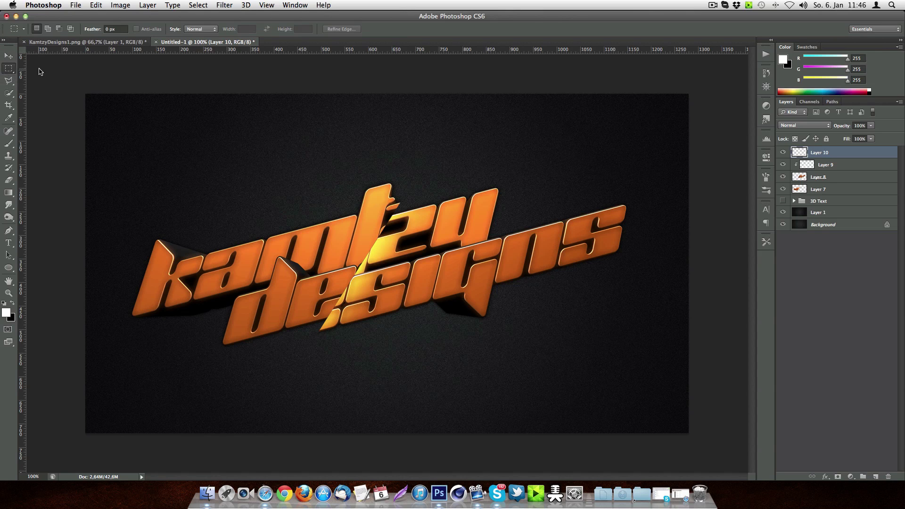
right_click(9, 68)
left_click(70, 70)
left_click_drag(201, 128, 289, 421)
key("b")
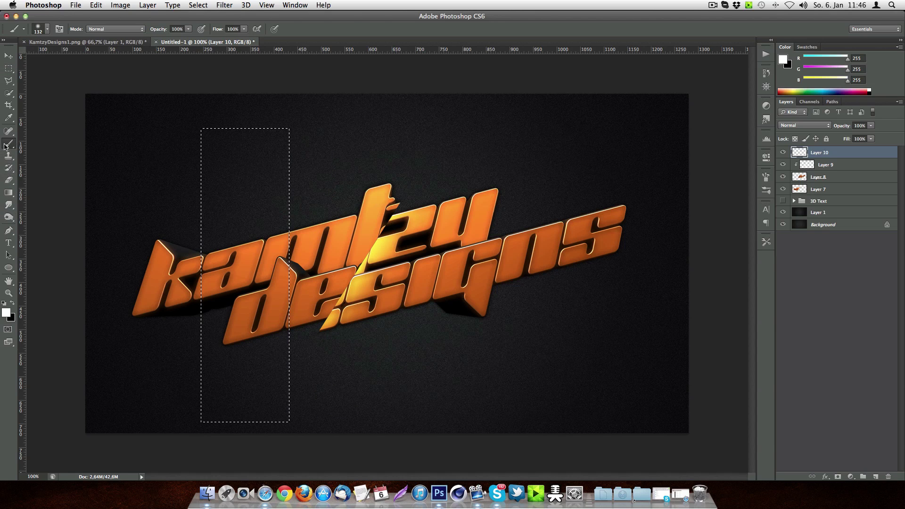
left_click(13, 302)
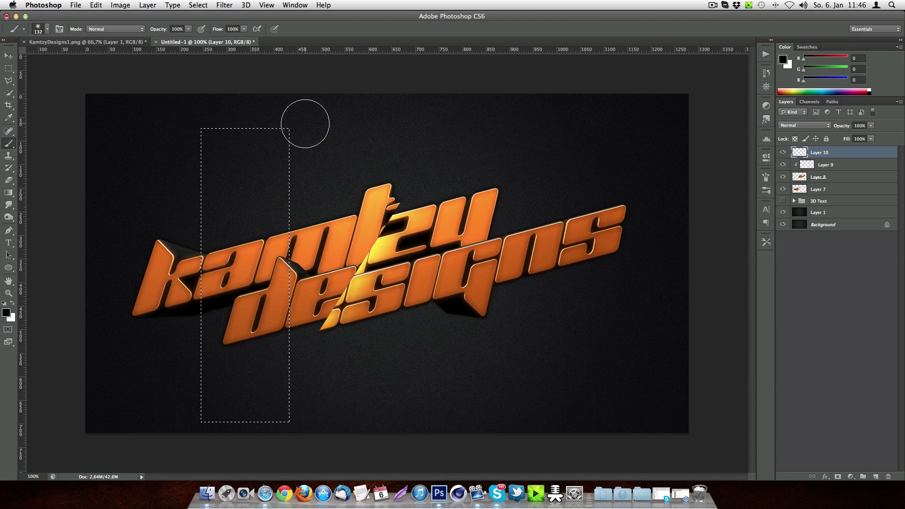
left_click_drag(303, 121, 304, 374)
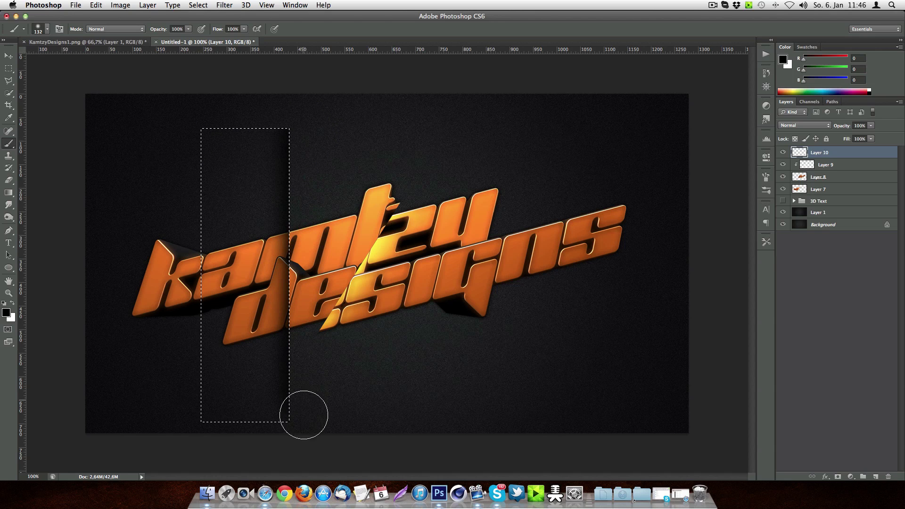
key("super+d")
Step: Move the dark strip onto the text and rotate it about 33° along the slice
left_click(9, 56)
left_click_drag(260, 189, 319, 182)
key("super+t")
left_click_drag(468, 231, 480, 298)
key("Return")
left_click_drag(364, 246, 375, 245)
key("super+t")
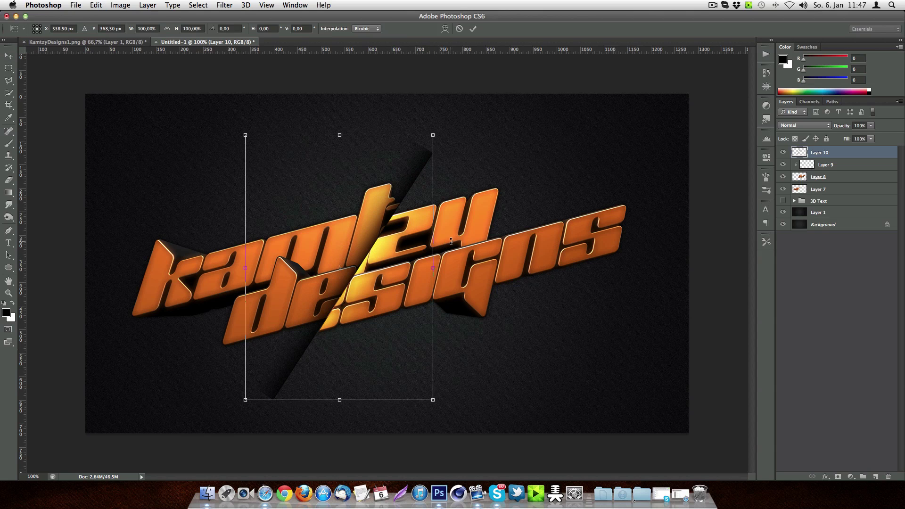
left_click_drag(452, 239, 453, 240)
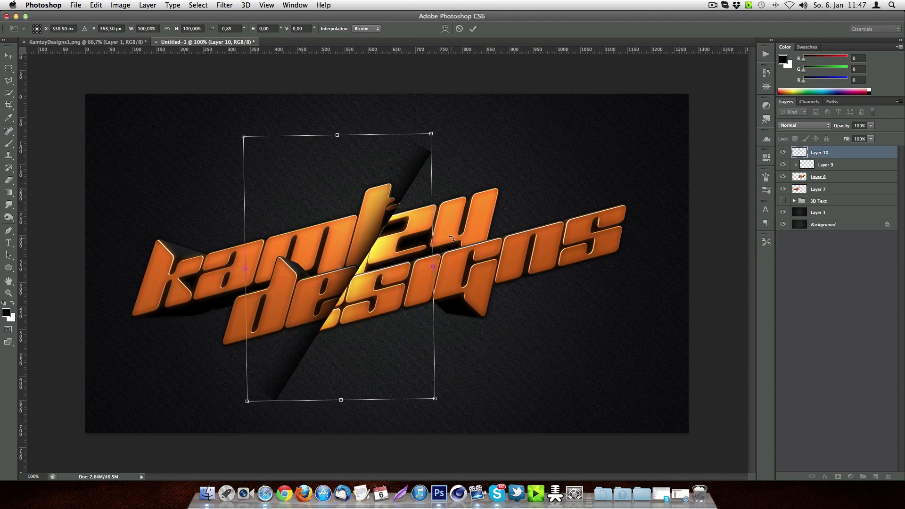
key("Return")
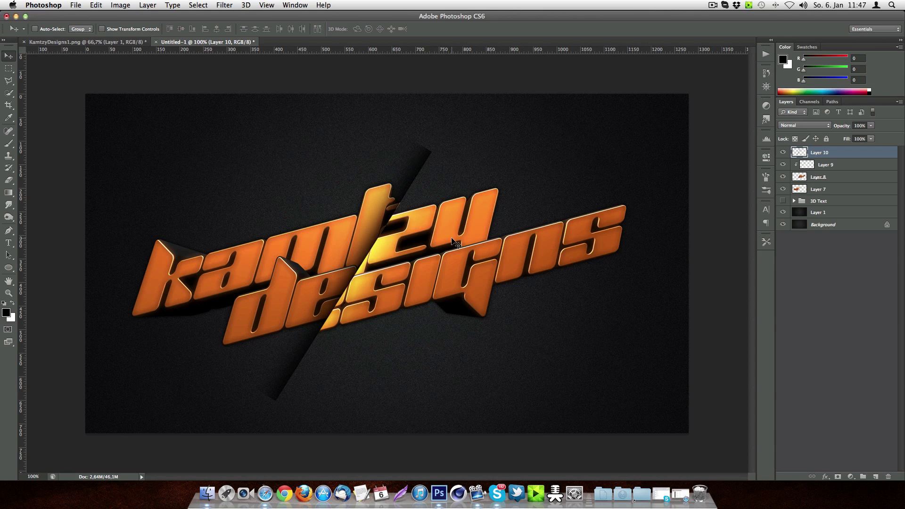
Step: Place Layer 10 between Layers 8 and 7, clip it to Layer 7, and set Layer 9 to 70% opacity
left_click_drag(879, 155, 866, 183)
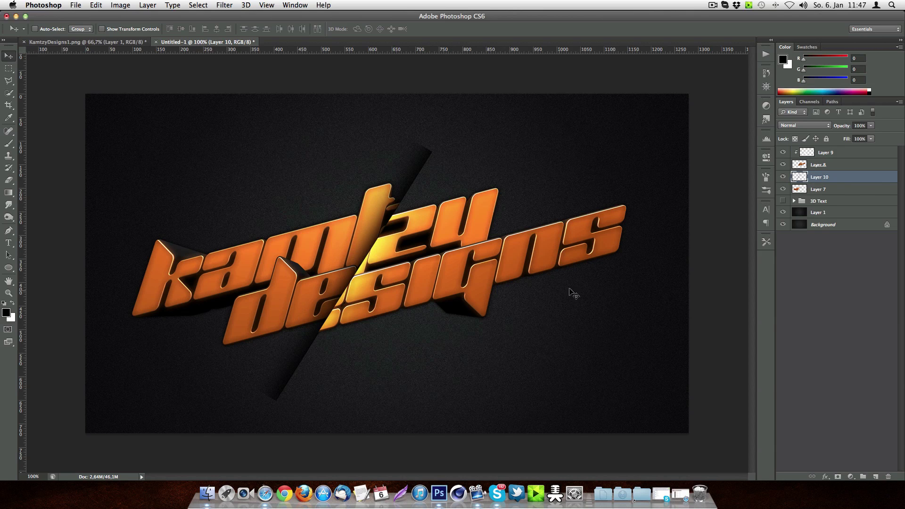
left_click(861, 182, "alt")
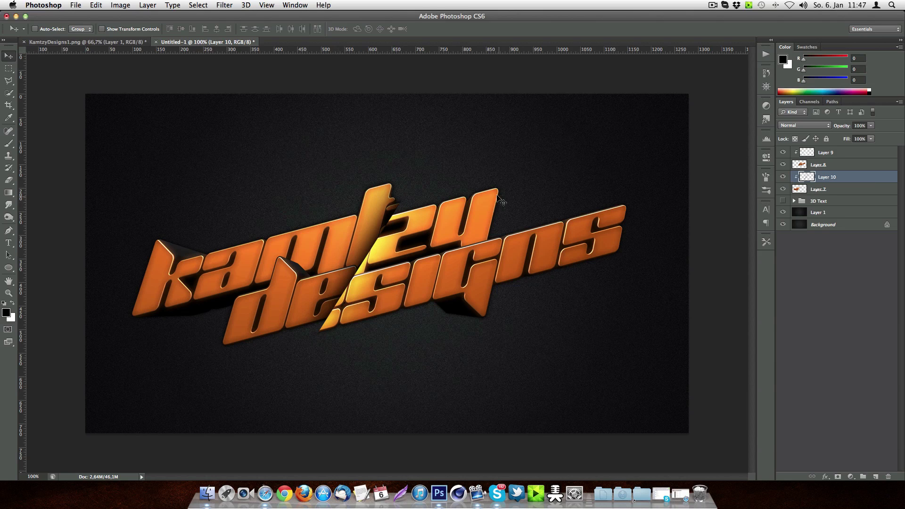
left_click(834, 151)
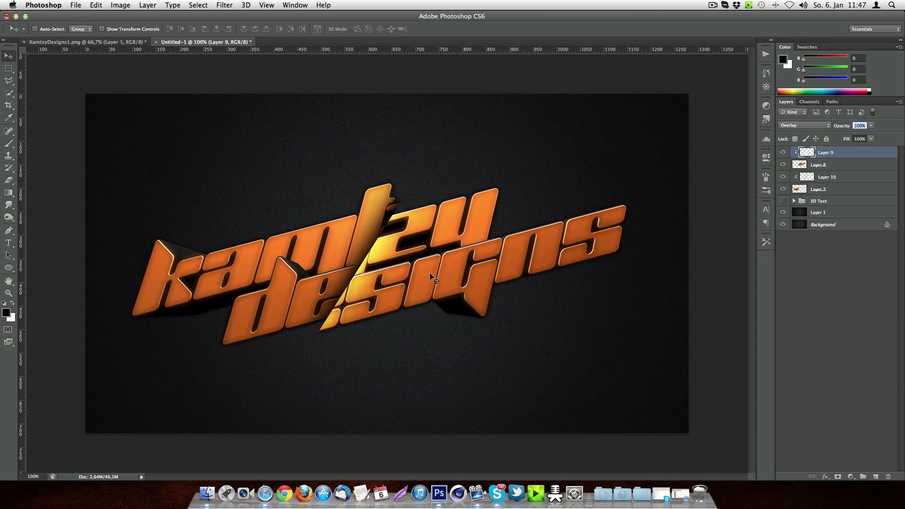
type("70")
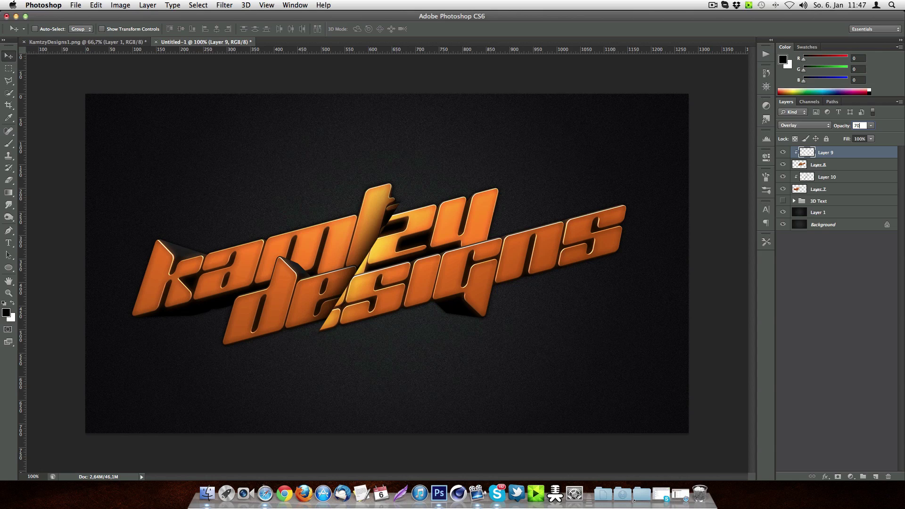
left_click(844, 177)
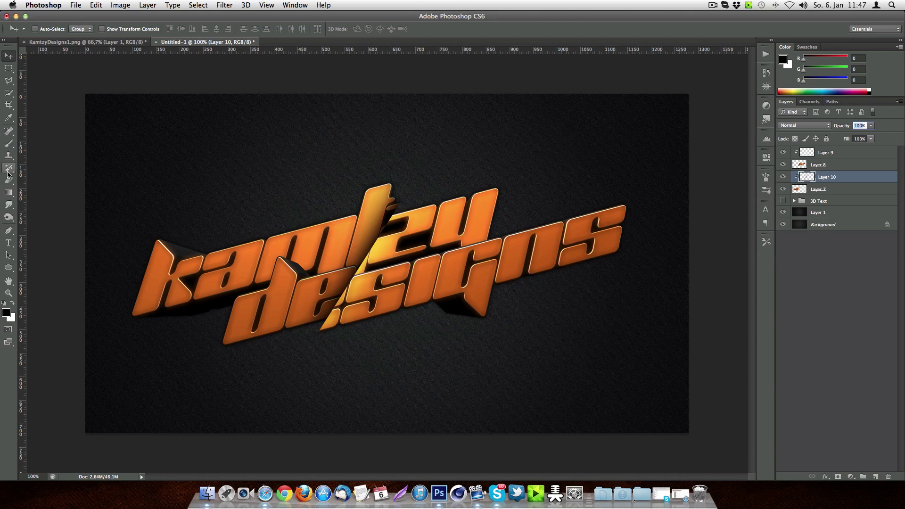
Step: Set the brush to 1 px and make white the foreground colour
left_click(6, 147)
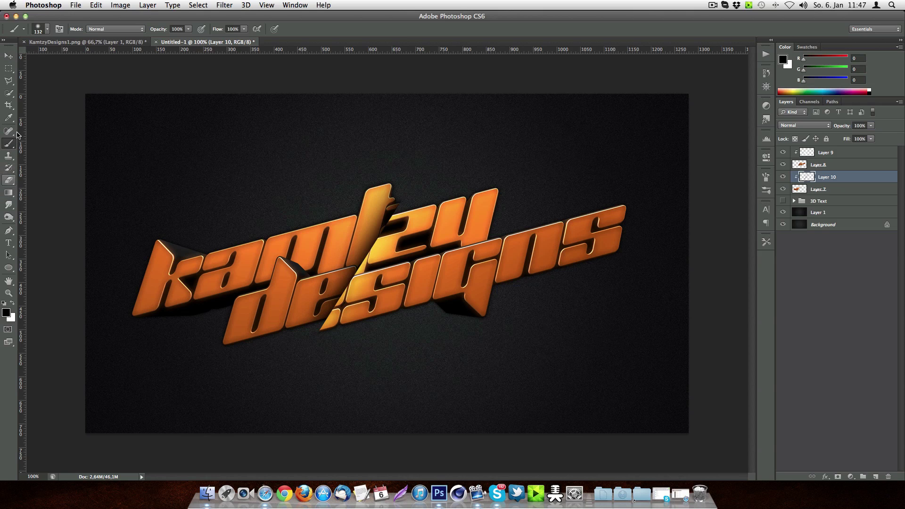
left_click(47, 29)
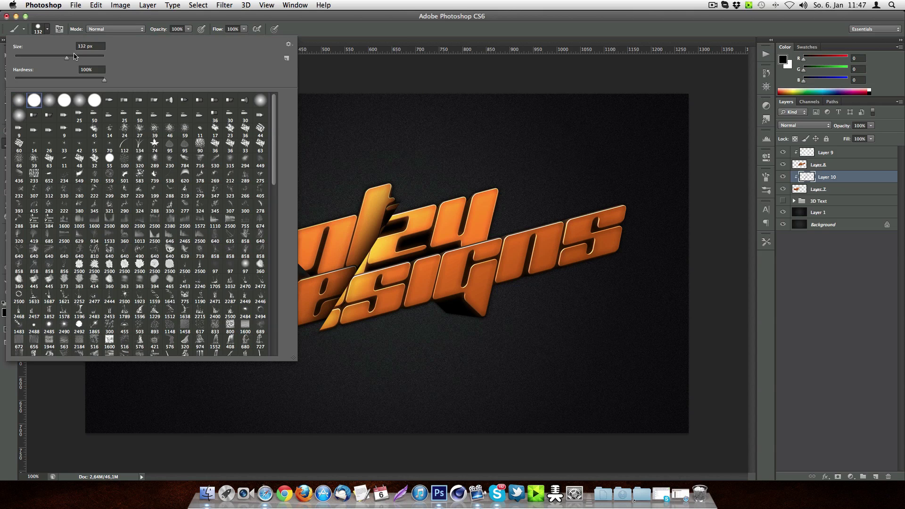
left_click_drag(73, 56, 1, 56)
left_click(48, 29)
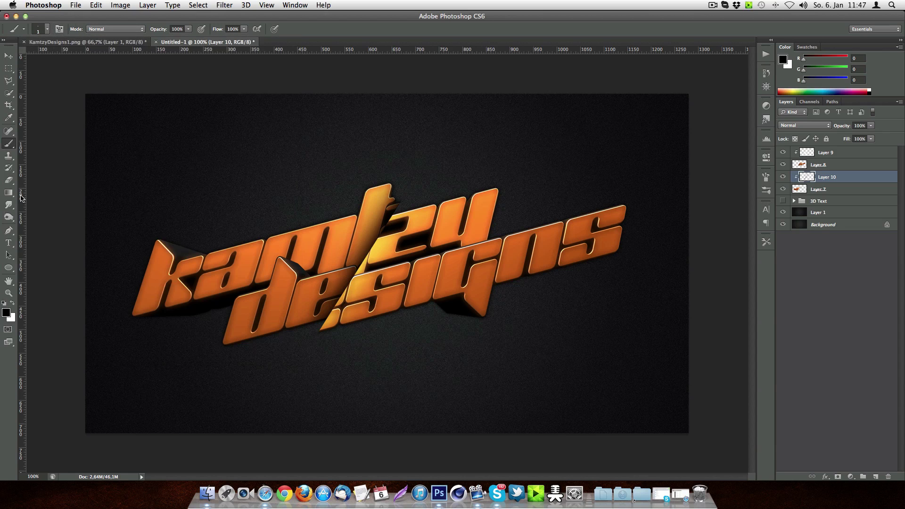
left_click(9, 230)
left_click(12, 303)
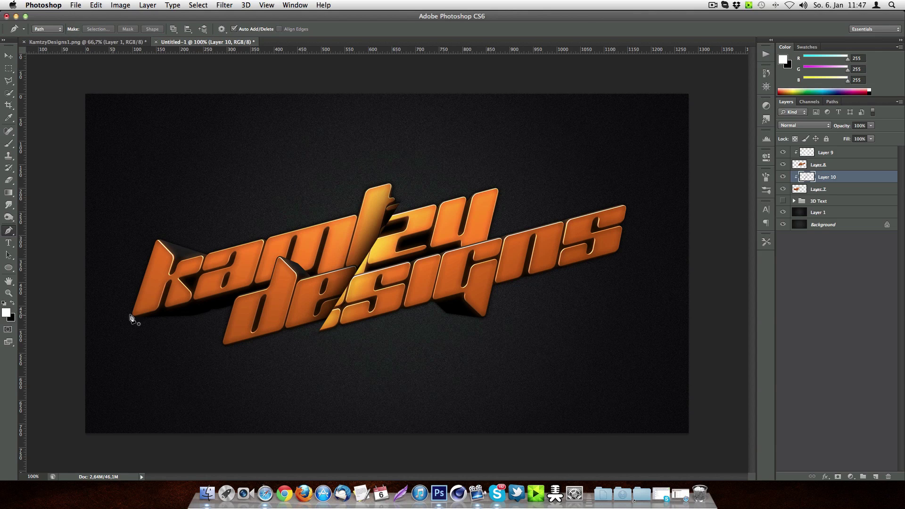
Step: On a new top layer, stroke a vertical path with the white brush, then delete the path
left_click(874, 475)
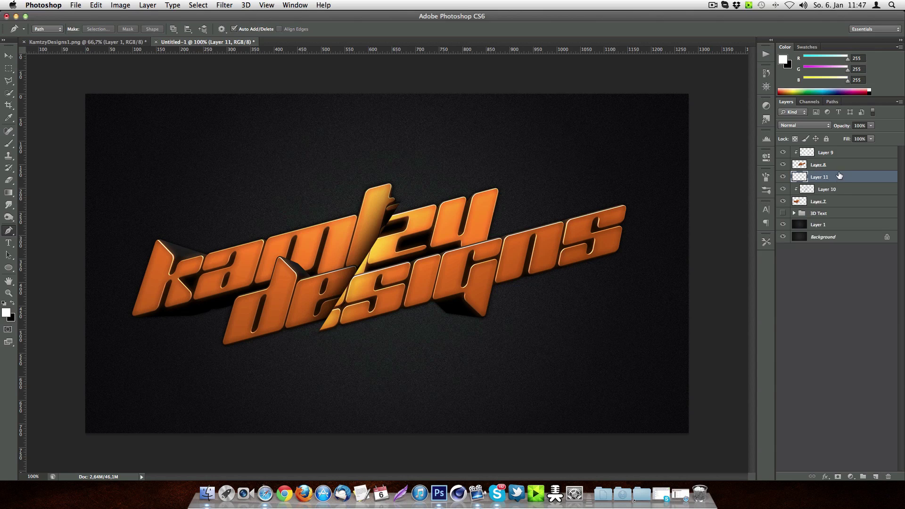
left_click_drag(844, 182, 838, 150)
left_click(204, 115)
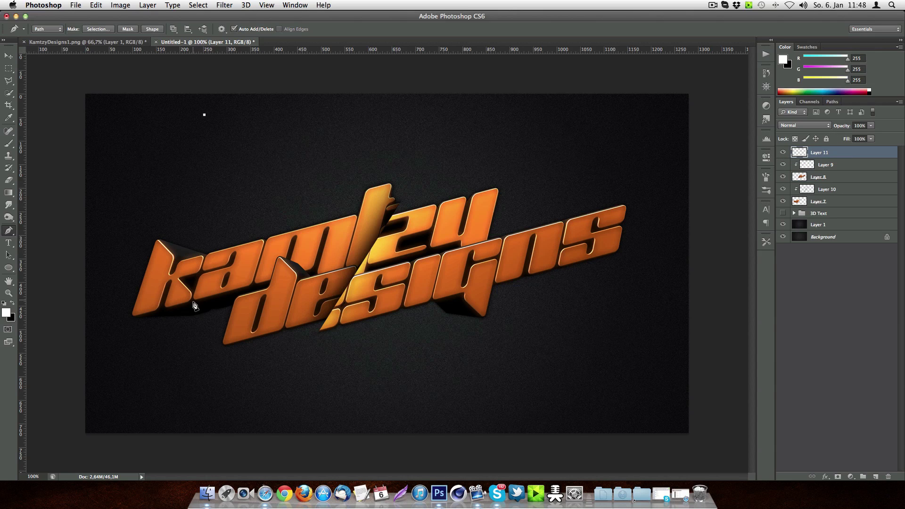
left_click(204, 360, "shift")
right_click(226, 219)
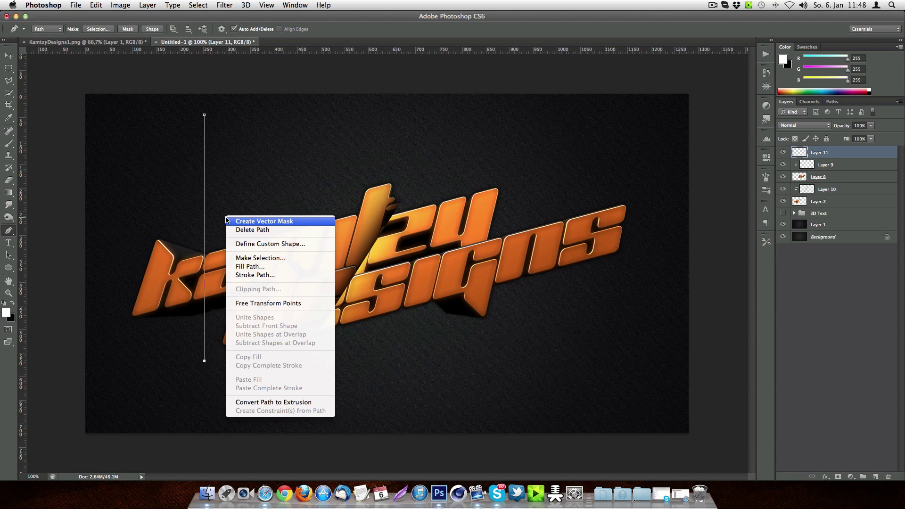
left_click(256, 275)
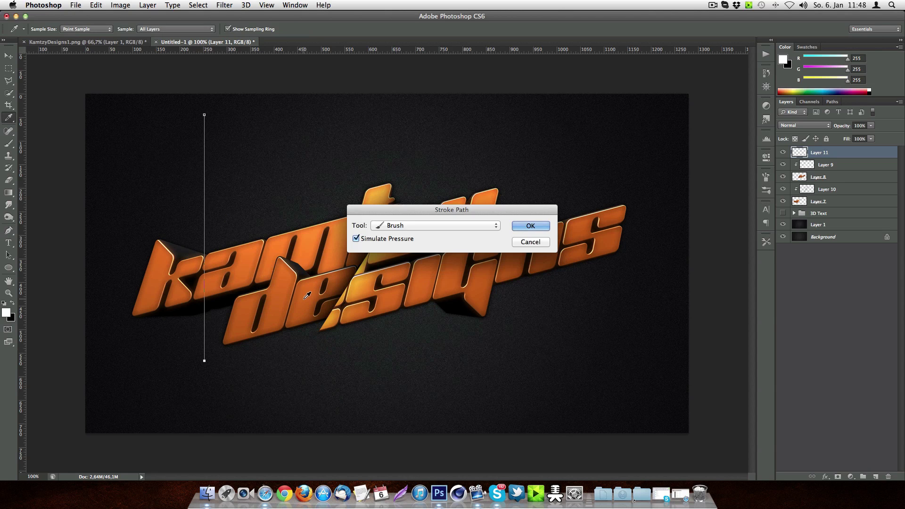
left_click(530, 226)
right_click(231, 169)
left_click(252, 175)
Step: Move the white line onto the text, duplicate it twice, and convert all three to a Smart Object
left_click(8, 56)
mouse_move(223, 174)
left_mouse_down()
mouse_move(287, 185)
mouse_move(291, 208)
left_mouse_up()
left_click_drag(878, 154, 875, 475)
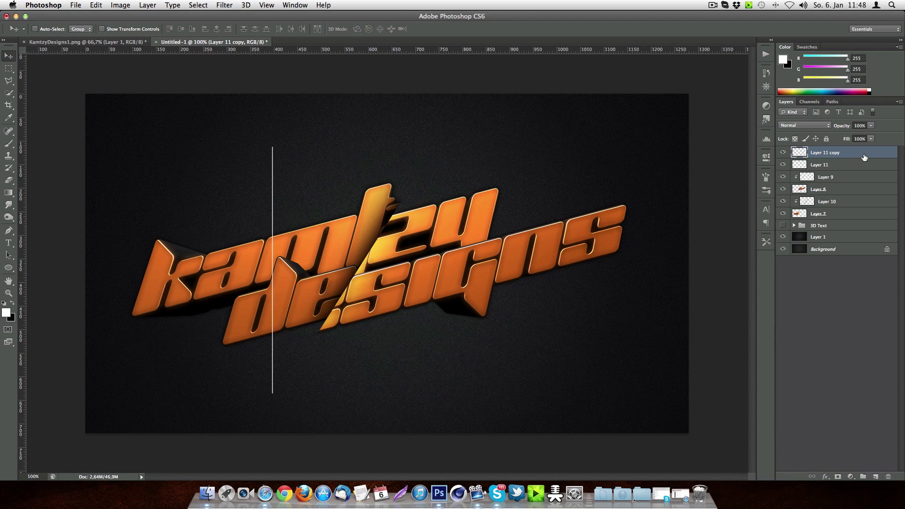
left_click_drag(863, 156, 875, 476)
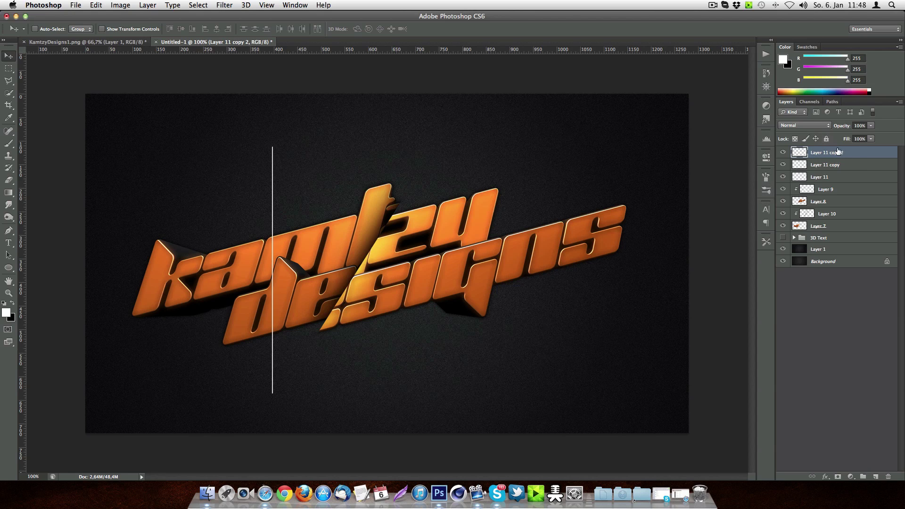
left_click(857, 177, "shift")
right_click(857, 176)
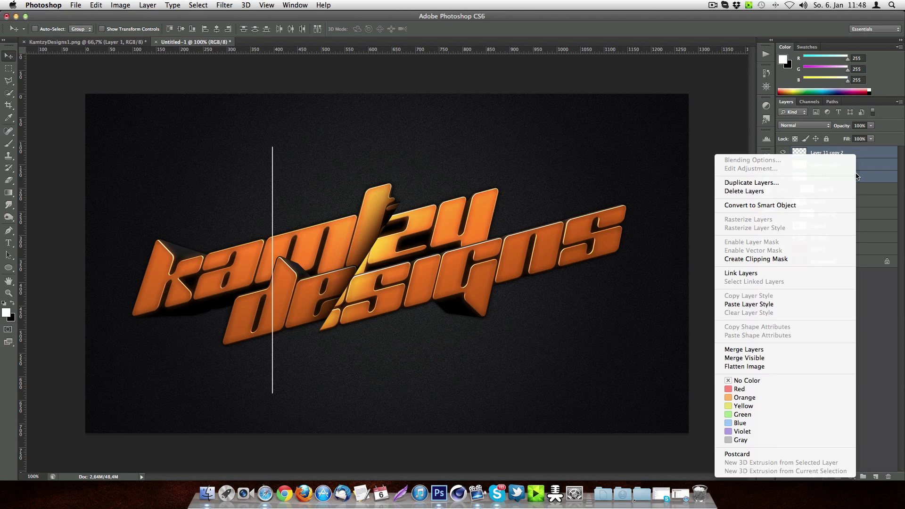
left_click(827, 206)
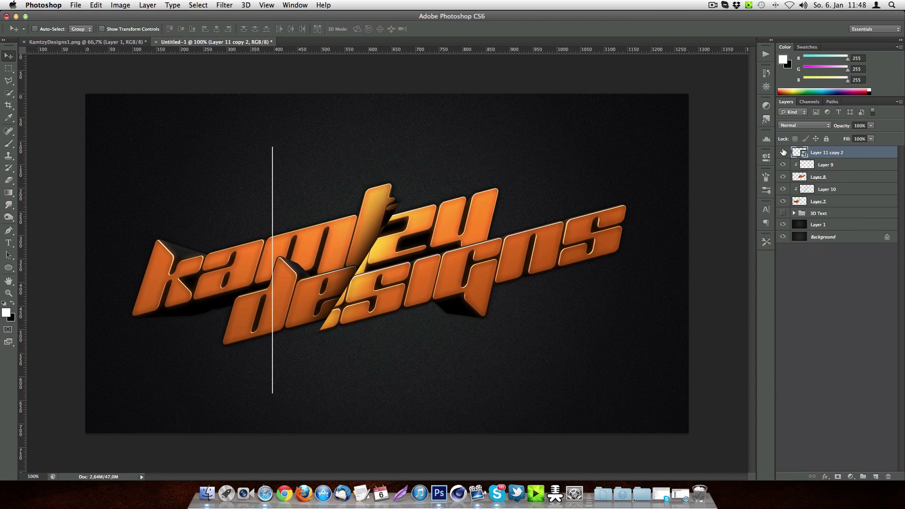
Step: Center the line on the text and rotate it about 33° along the diagonal cut
left_click_drag(272, 210, 371, 222)
key("ctrl+t")
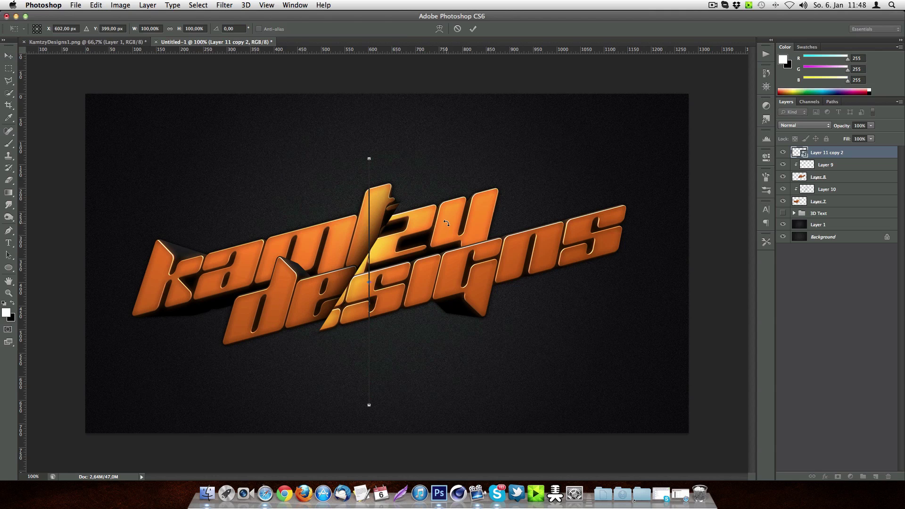
left_click_drag(446, 223, 385, 256)
key("Return")
key("super+t")
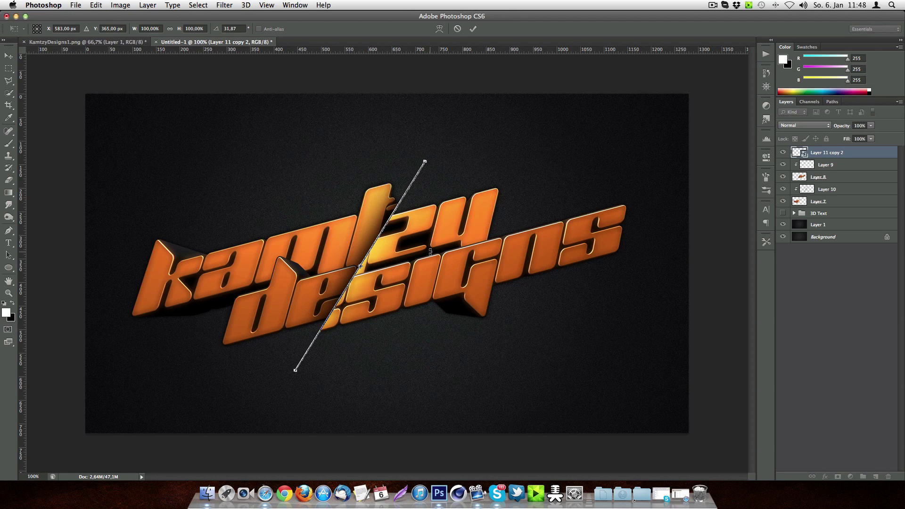
left_click_drag(430, 251, 430, 251)
key("Return")
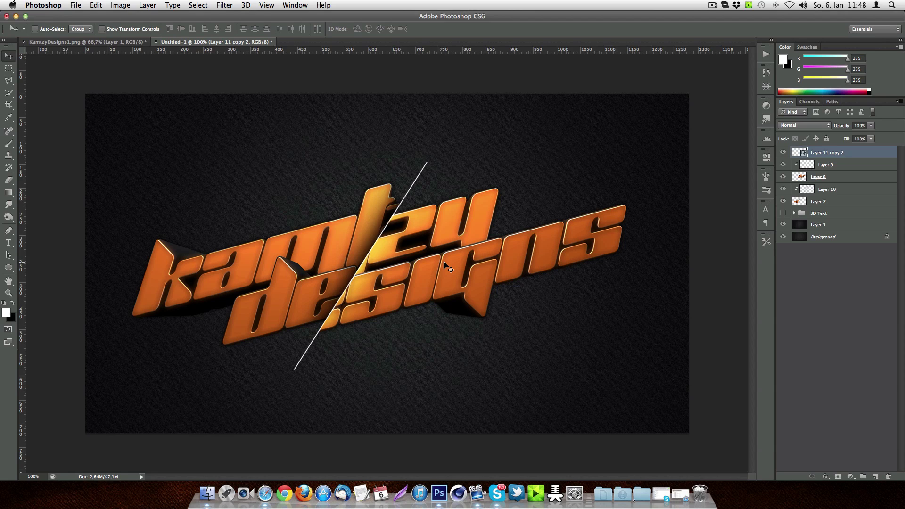
Step: Set Layer 11 copy 2's blend mode to Overlay and pick the Polygonal Lasso
left_click(807, 124)
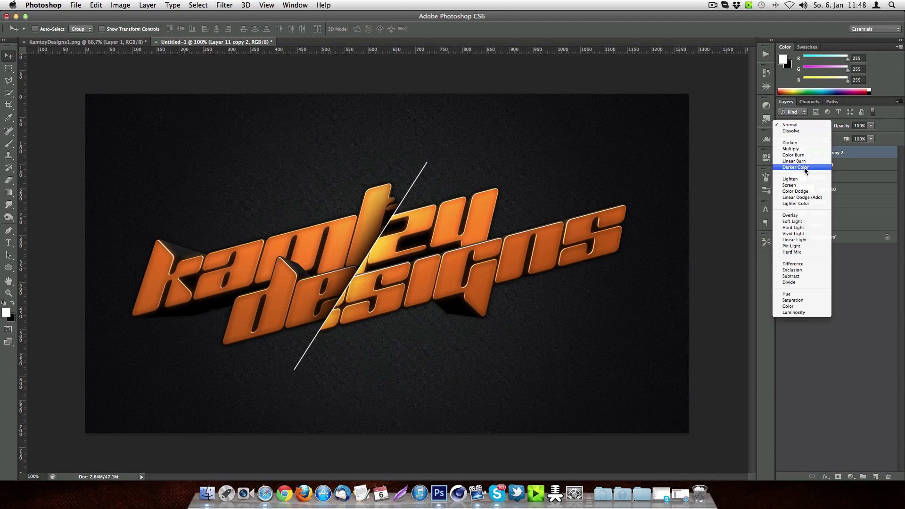
left_click(805, 217)
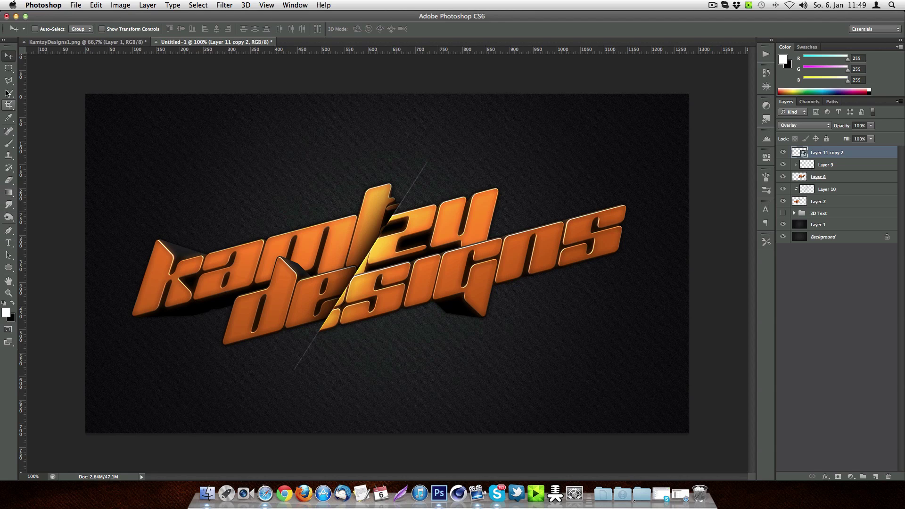
left_click(8, 68)
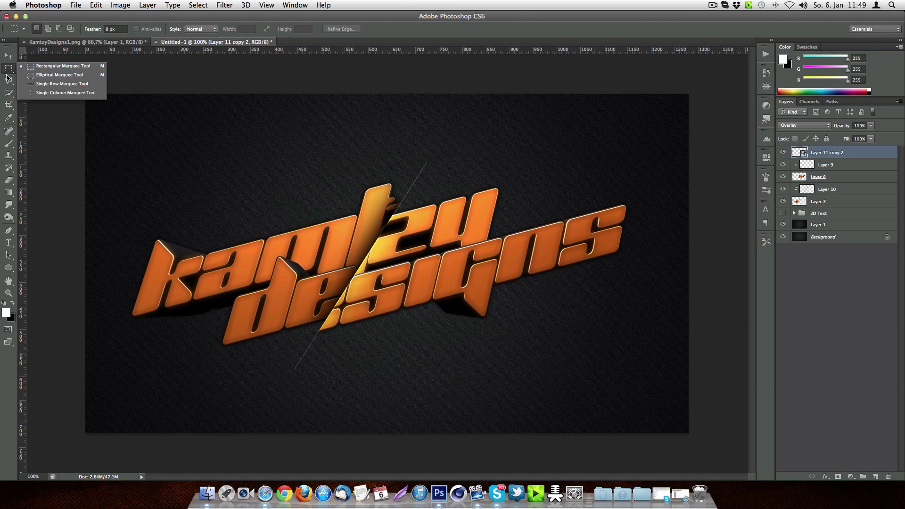
left_click(8, 81)
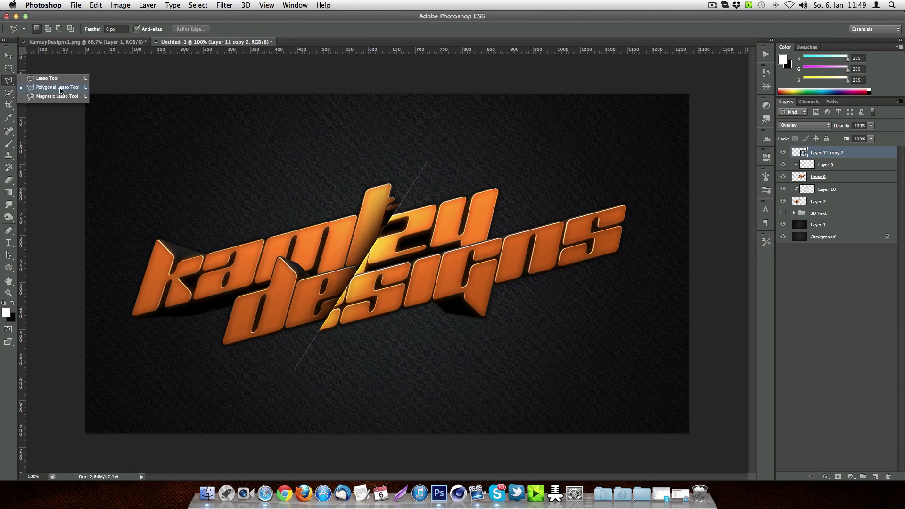
left_click(60, 89)
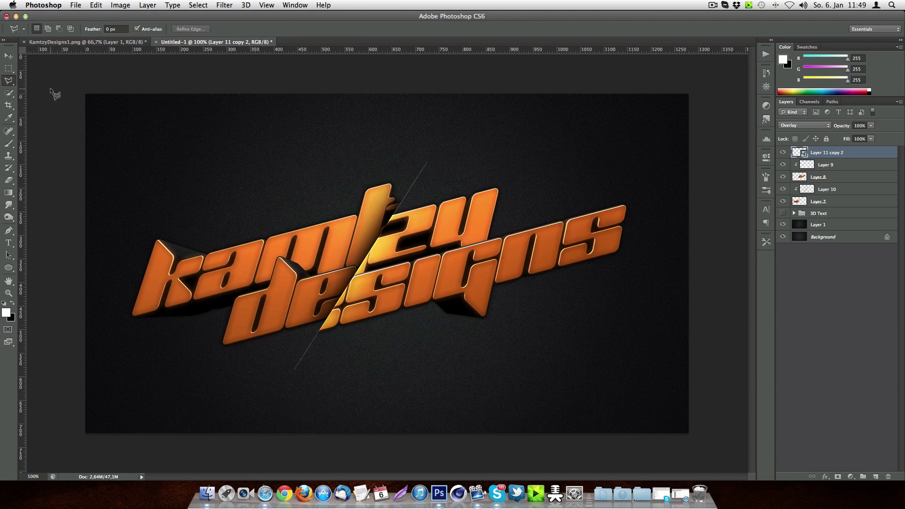
Step: Rasterize Layer 11 copy 2 and delete the streak section above the lettering
left_click(403, 212)
left_click(374, 219)
left_click(380, 122)
left_click(499, 133)
left_click(404, 213)
key("BackSpace")
key("Return")
right_click(843, 152)
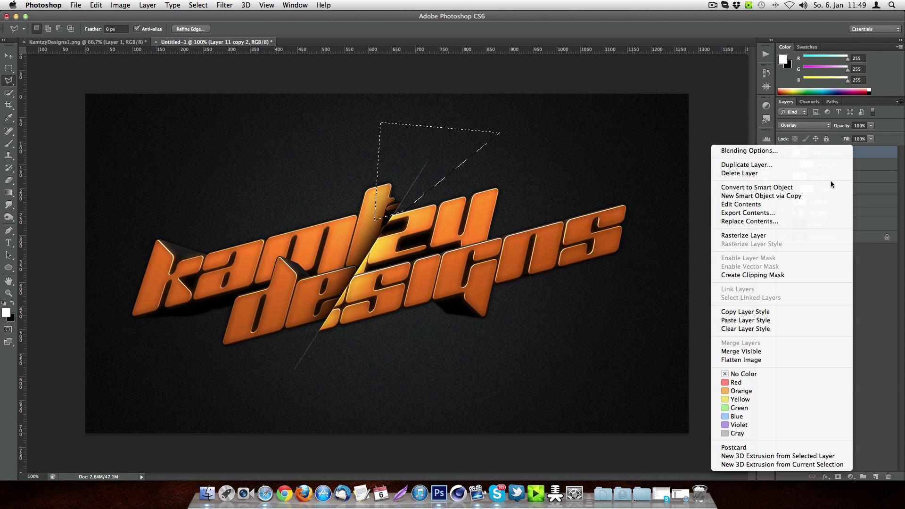
left_click(810, 236)
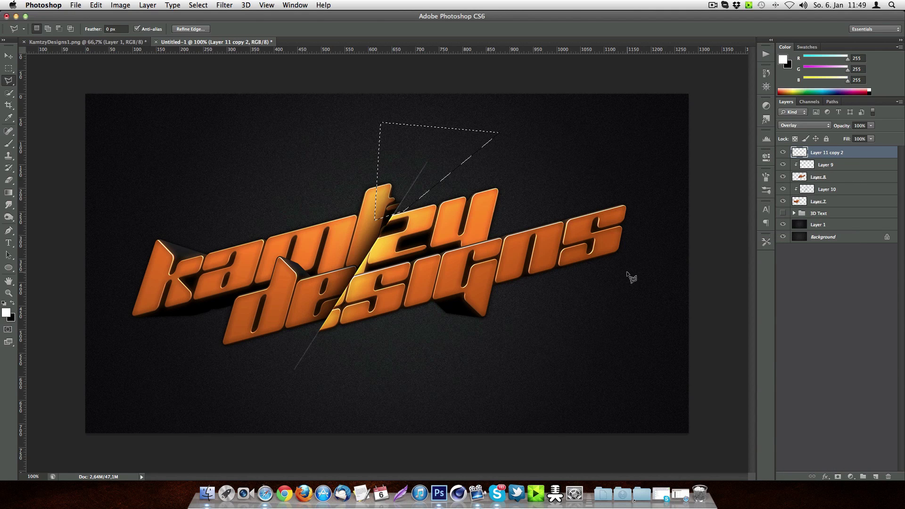
key("BackSpace")
key("super+d")
Step: Delete the streak section below the lettering and deselect
left_click(327, 329)
left_click(251, 333)
left_click(221, 372)
left_click(368, 415)
left_click(358, 338)
left_click(326, 330)
key("BackSpace")
key("super+d")
left_click(7, 57)
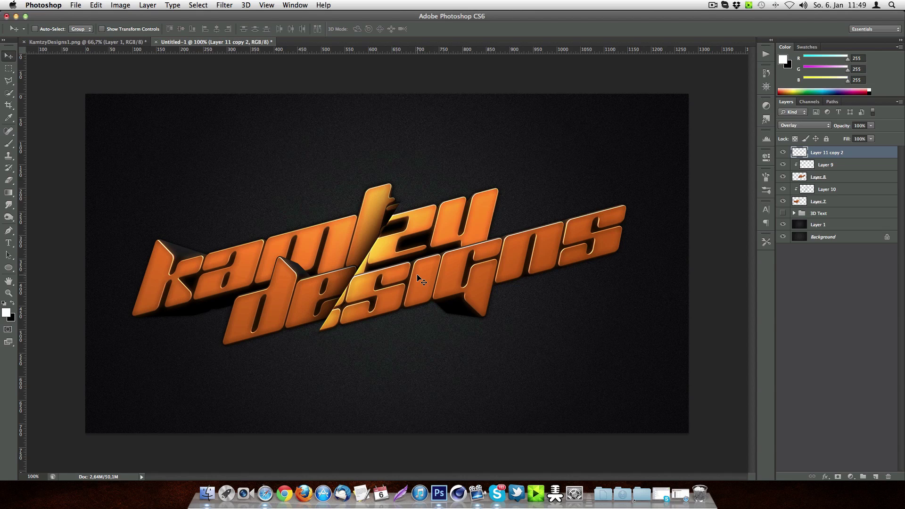
Step: Rotate Layer 11 copy 2, Layer 9 and Layer 10 by 180° and nudge them right and down
left_click(836, 165, "shift")
left_click(832, 189, "super")
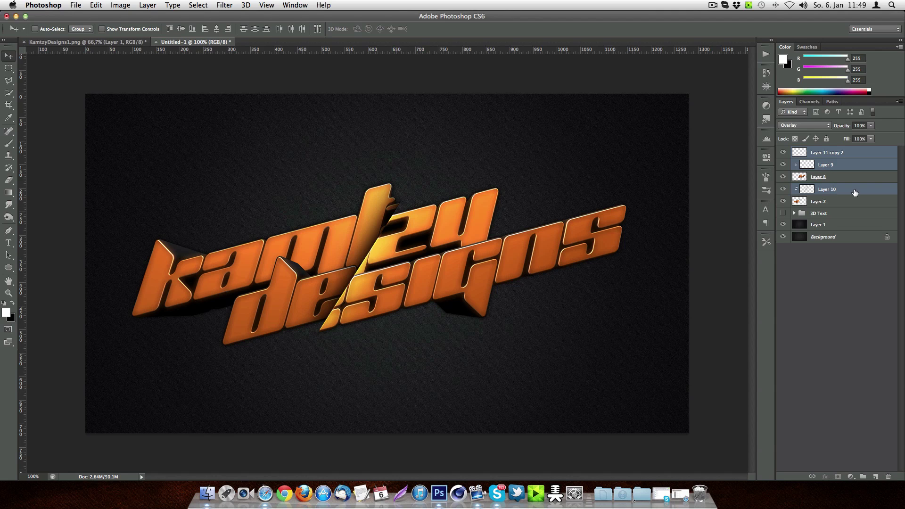
key("super+t")
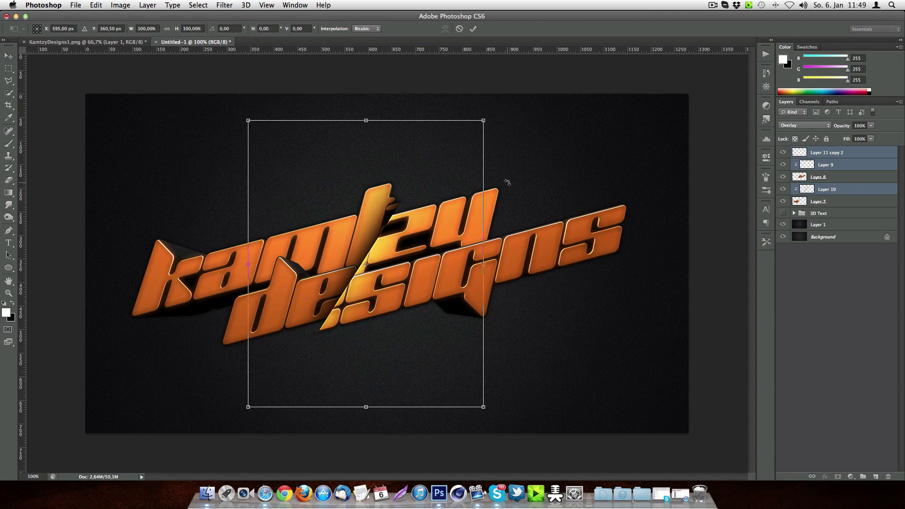
left_click_drag(507, 182, 221, 340)
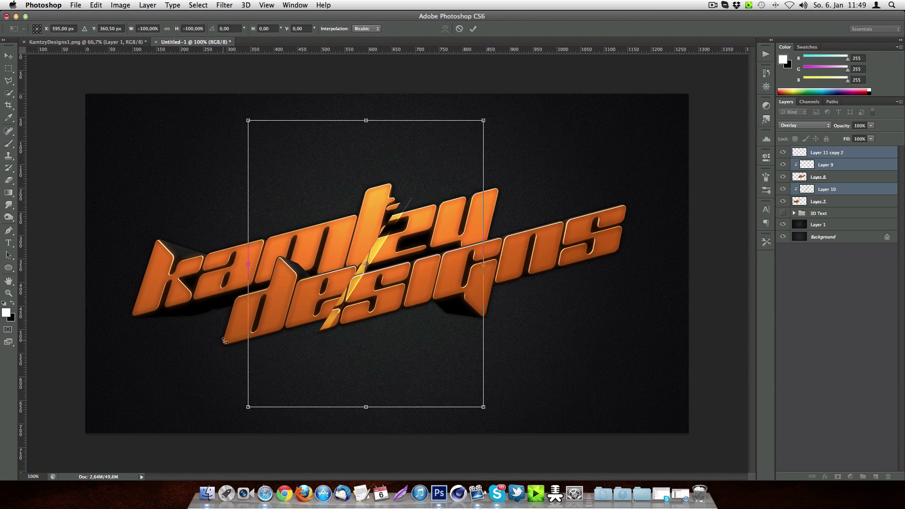
key("Return")
left_click_drag(379, 303, 391, 328)
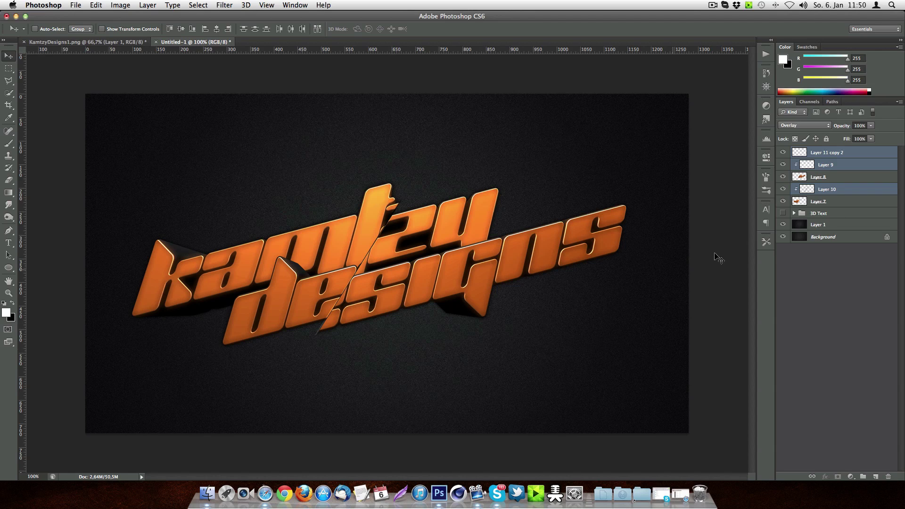
Step: Move Layer 10 above the lettering, clip Layer 9, and reposition the Layer 11 copy 2 highlight
left_click(835, 191)
mouse_move(836, 191)
left_mouse_down()
mouse_move(832, 171)
mouse_move(831, 206)
mouse_move(832, 194)
left_mouse_up()
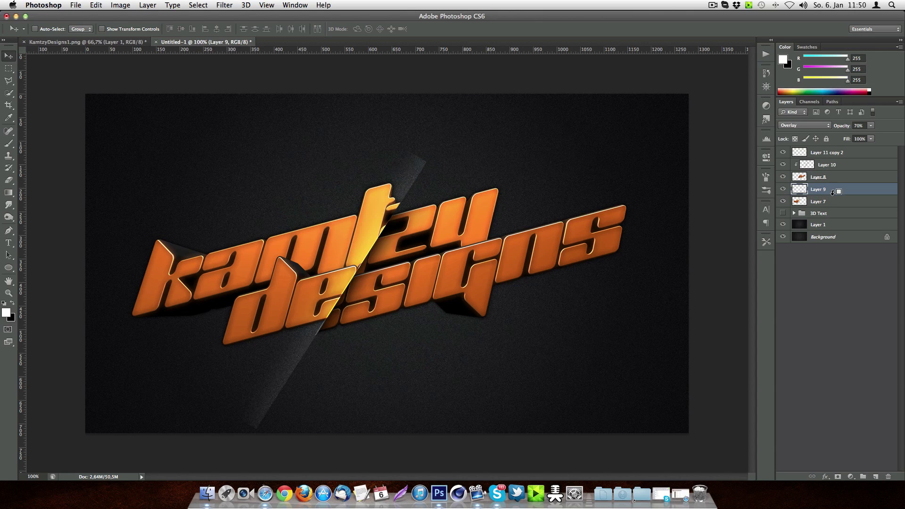
left_click(832, 191, "alt")
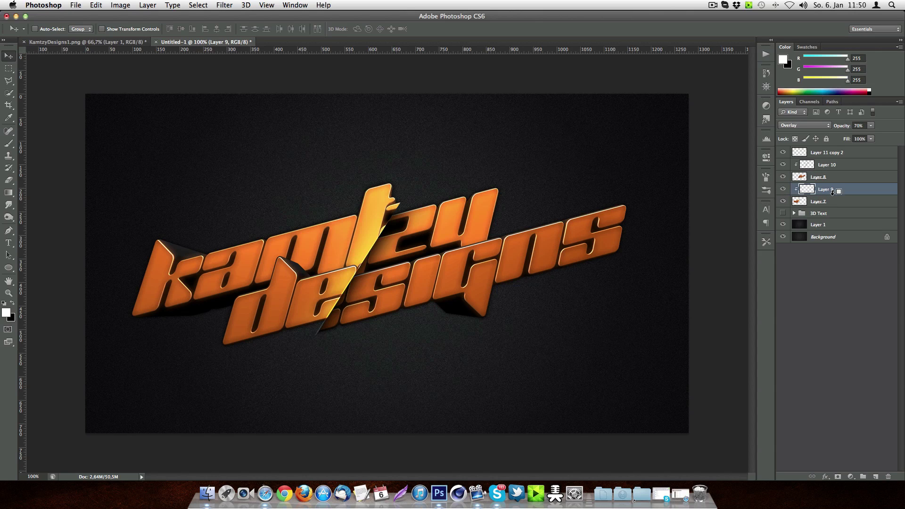
left_click(840, 154)
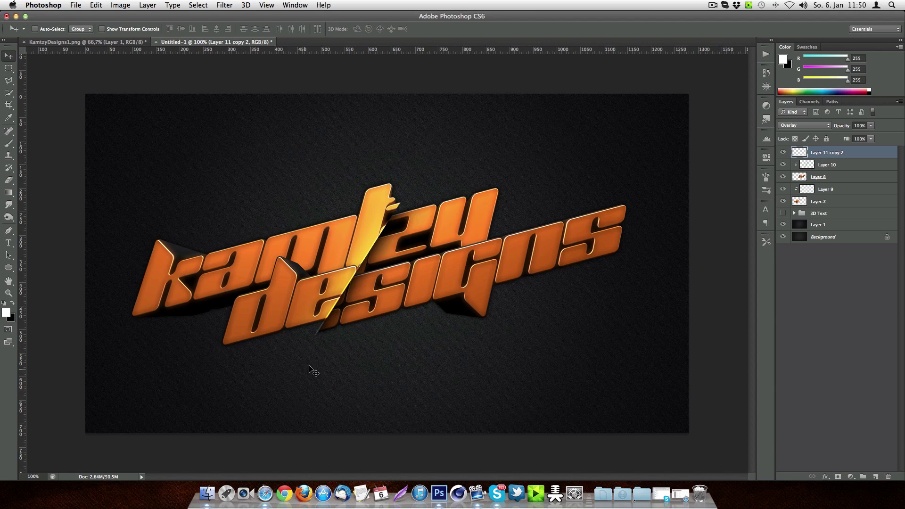
left_click_drag(357, 340, 367, 319)
Step: Duplicate the three slice layers, release their clipping, and shift the copies right
left_click(820, 165, "shift")
left_click(834, 193, "super")
left_click_drag(834, 193, 875, 476)
left_click_drag(383, 282, 428, 261)
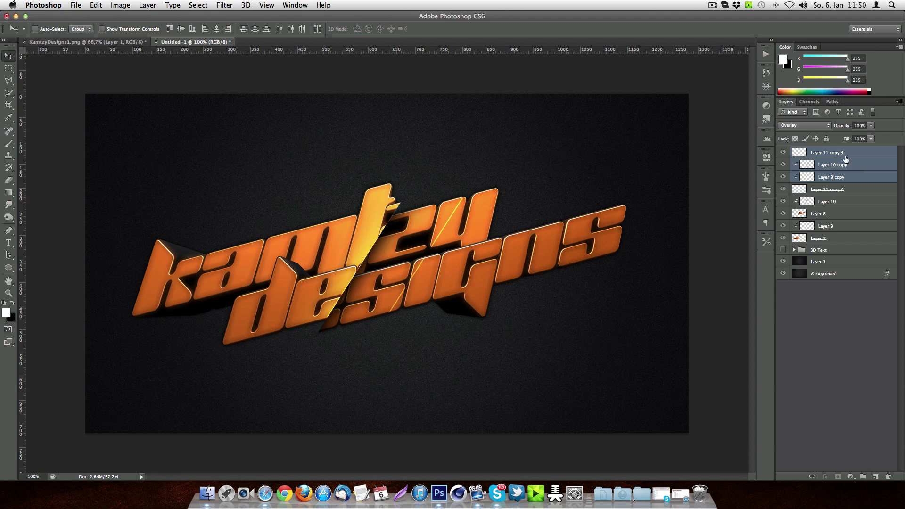
key("super+alt+g")
left_click(829, 177)
key("7")
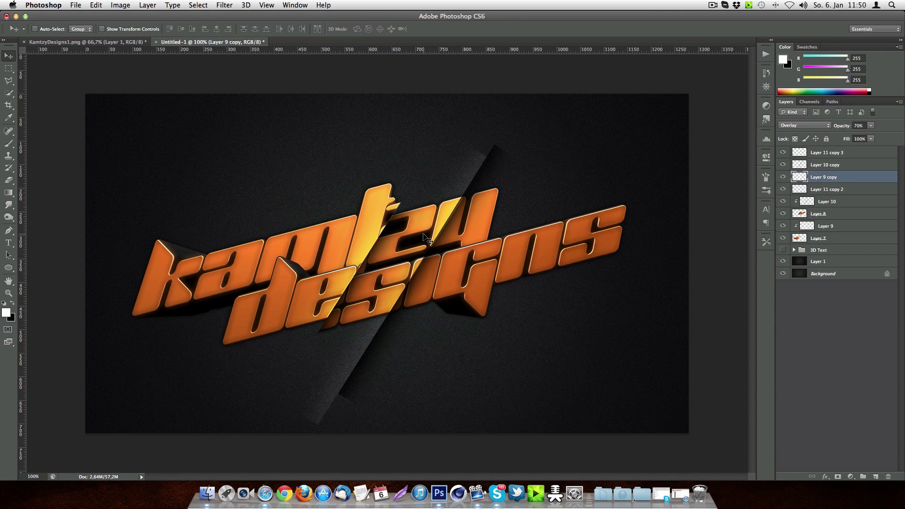
mouse_move(423, 233)
left_mouse_down()
mouse_move(439, 231)
mouse_move(410, 236)
left_mouse_up()
left_click(828, 154, "shift")
left_click_drag(516, 238, 534, 239)
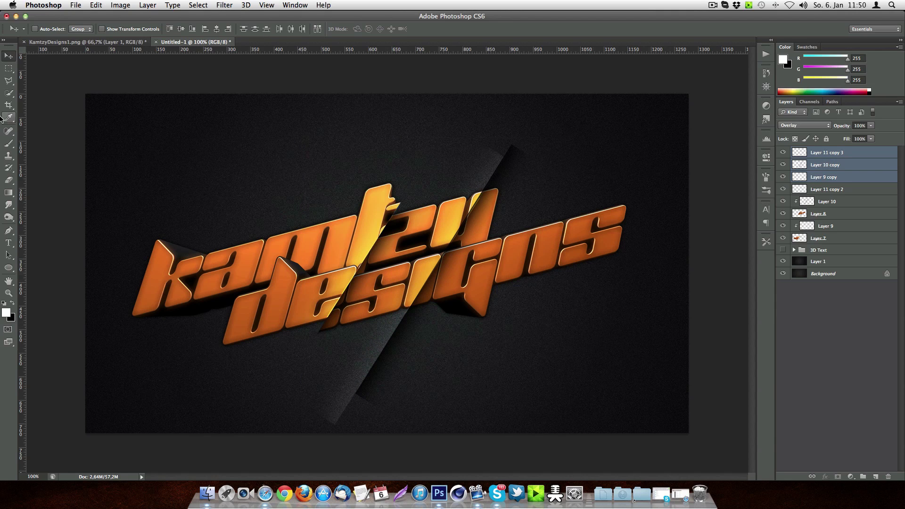
Step: Lasso the right-hand letters on Layer 8 and cut them to a new Layer 11 above Layer 10
left_click(9, 80)
left_click_drag(9, 81, 47, 87)
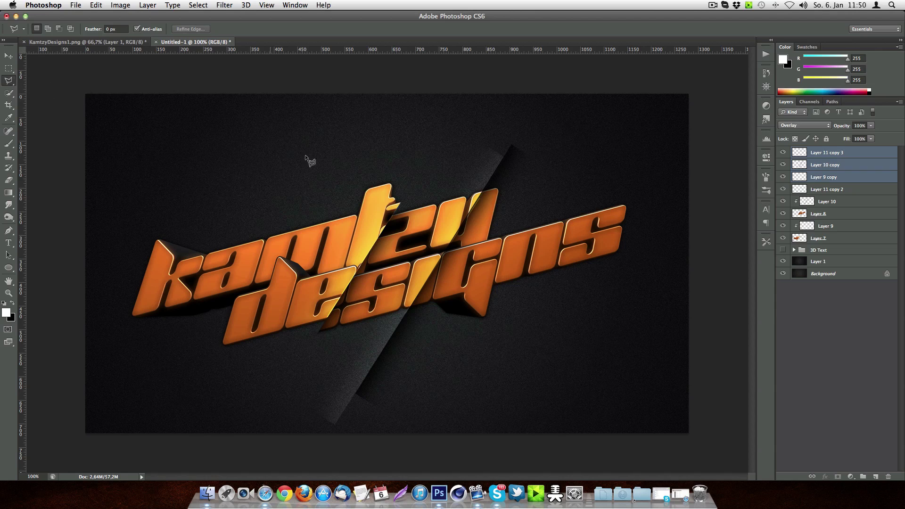
left_click(484, 188)
left_click(372, 368)
left_click(695, 298)
left_click(659, 140)
left_click(485, 188)
left_click(830, 216)
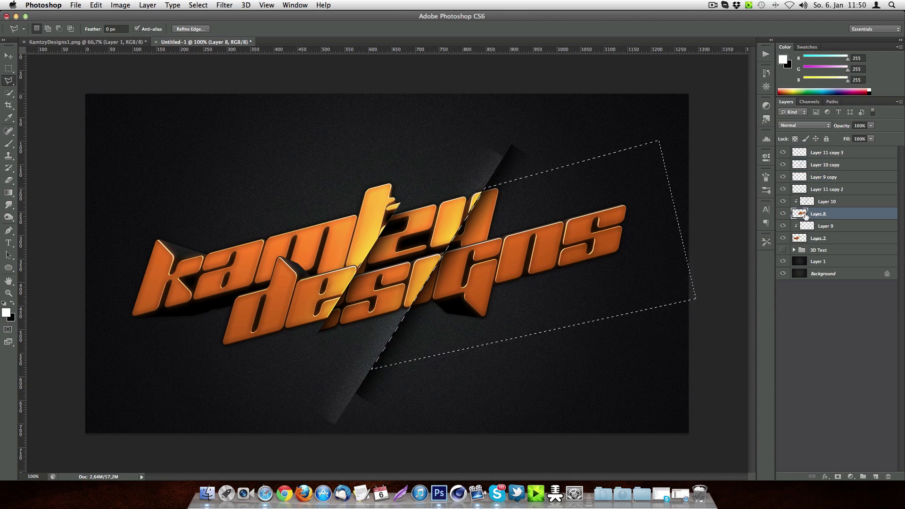
right_click(502, 235)
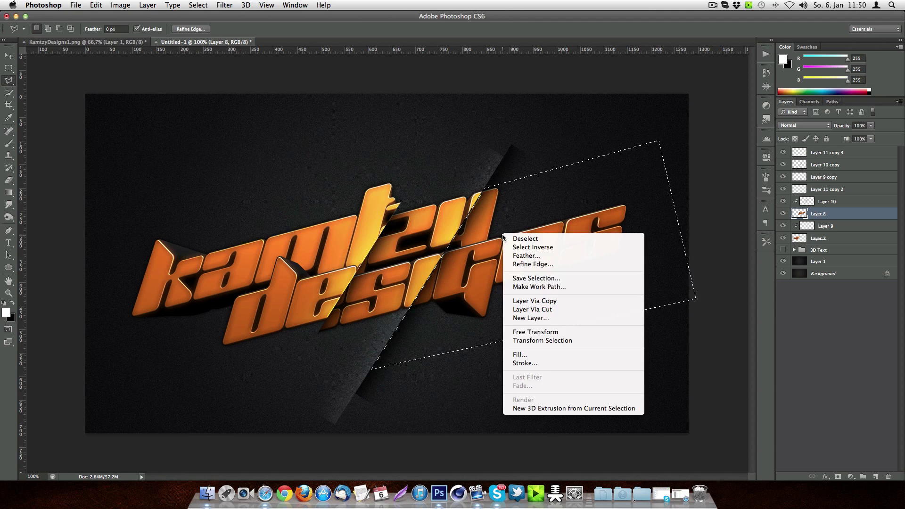
left_click(531, 309)
left_click_drag(841, 203, 843, 218)
left_click(817, 201)
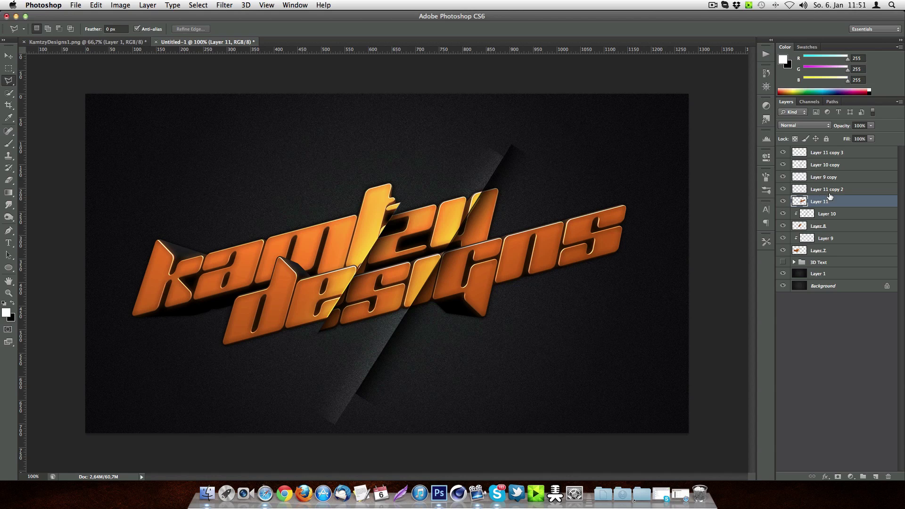
Step: Shift the split-off letters on Layer 11 up and right, then deselect
left_click(8, 56)
mouse_move(529, 275)
left_mouse_down()
mouse_move(545, 265)
mouse_move(536, 261)
left_mouse_up()
key("ctrl+d")
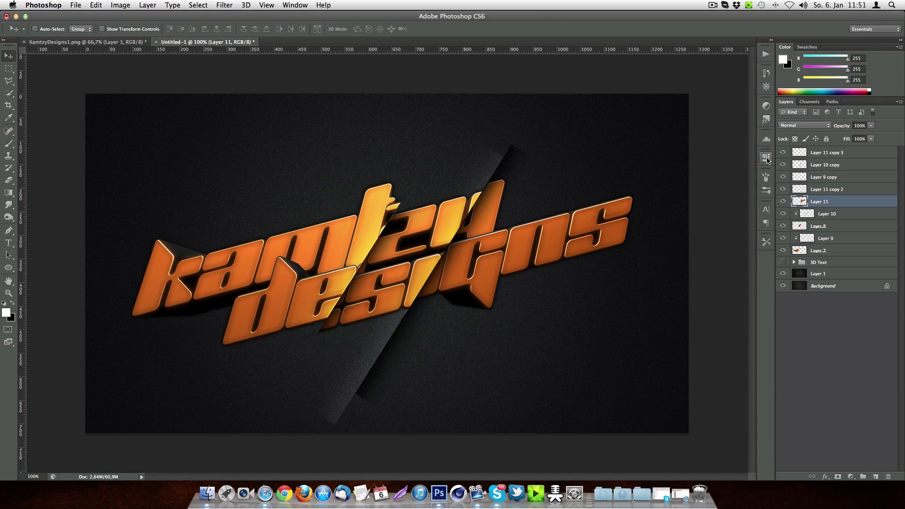
left_click_drag(782, 152, 783, 169)
left_click(782, 177)
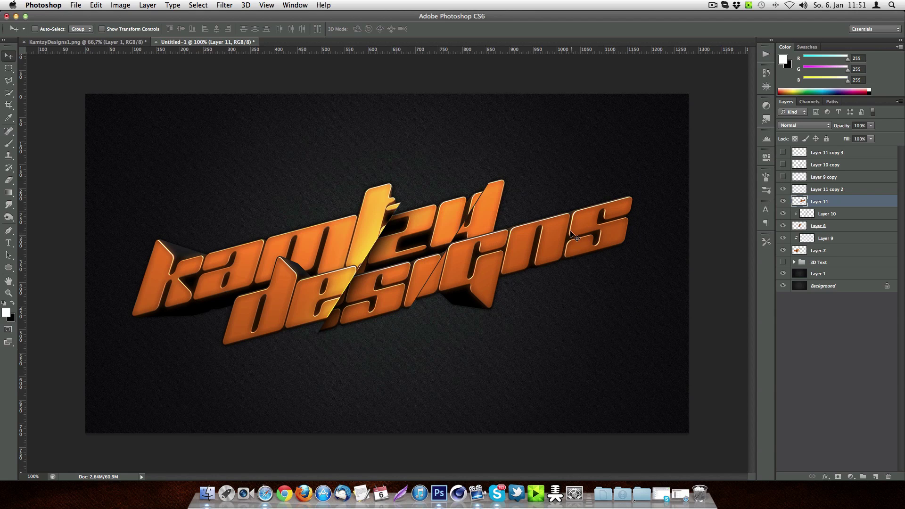
key("Up")
key("Up")
key("Up")
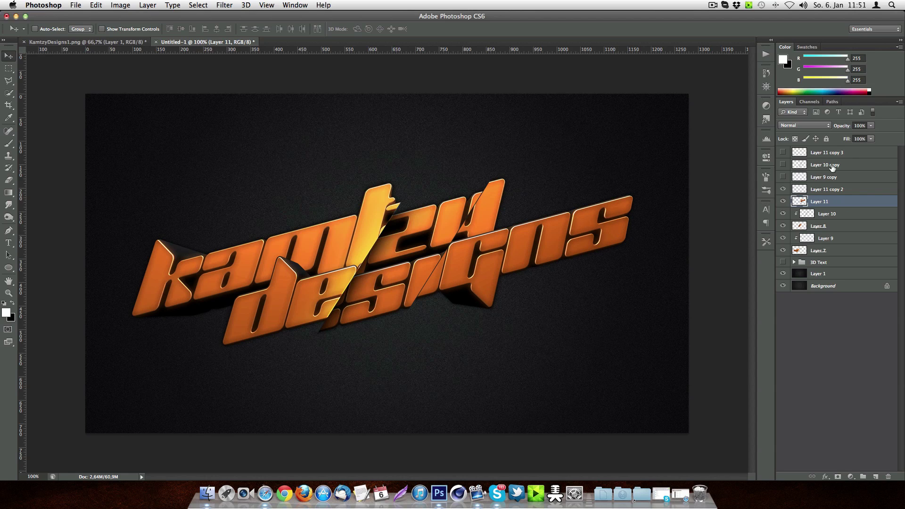
left_click(783, 177)
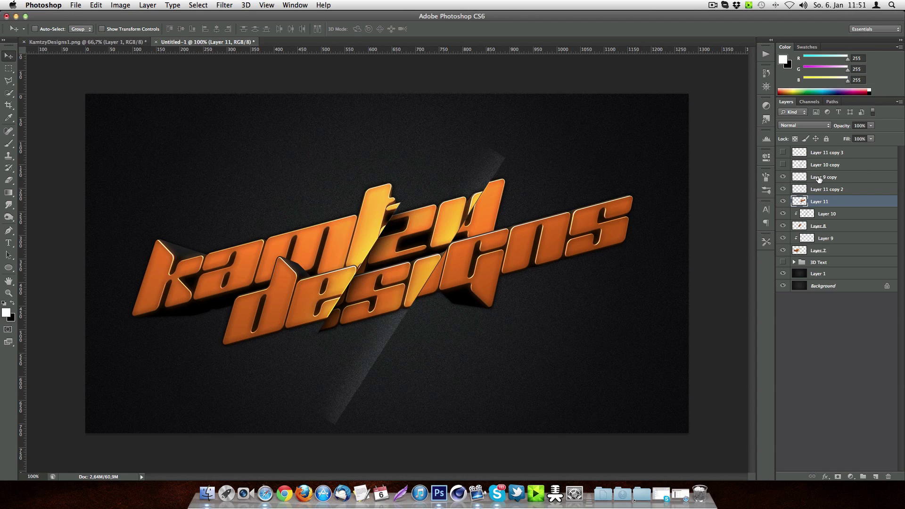
Step: Place Layer 9 copy and Layer 10 copy above Layer 11, clipping Layer 10 copy, and Layer 11 copy 2 below
left_click_drag(819, 179, 825, 203)
left_click(782, 165)
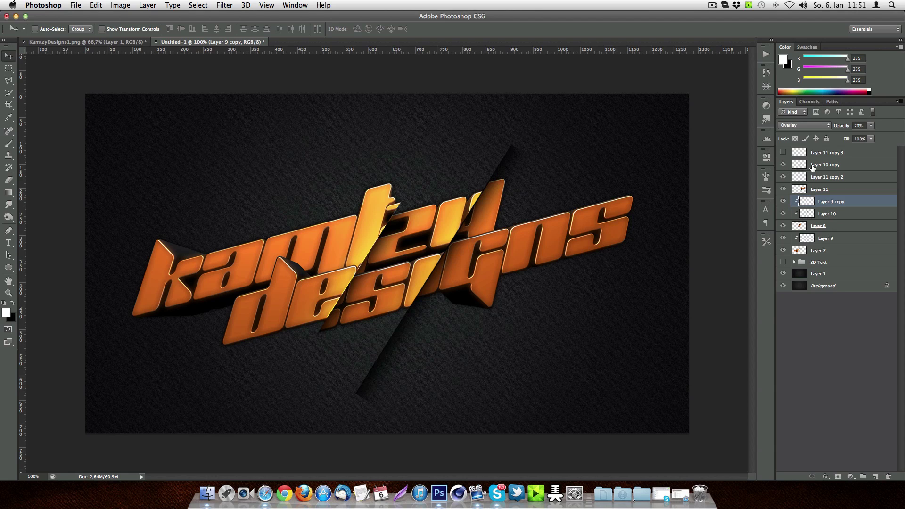
left_click_drag(815, 168, 817, 182)
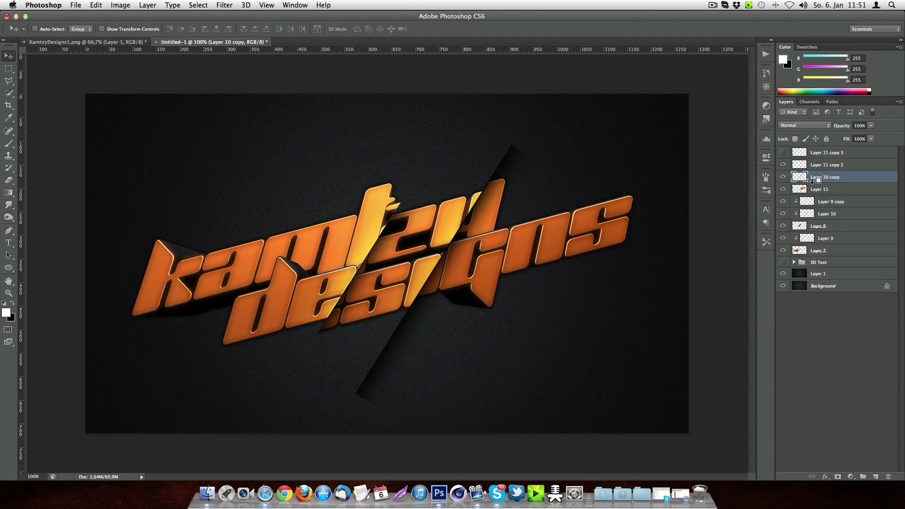
left_click(801, 183, "alt")
left_click(783, 166)
left_click(784, 165)
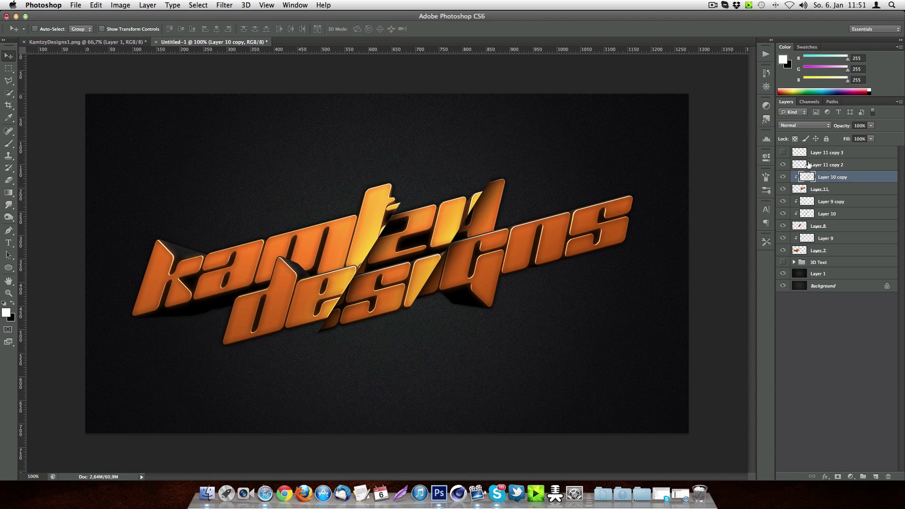
left_click_drag(809, 163, 814, 196)
Step: Align Layer 11 copy 3 along the second cut, rotate it -1°, and move it below Layer 11 copy 2
left_click(814, 152)
left_click(782, 152)
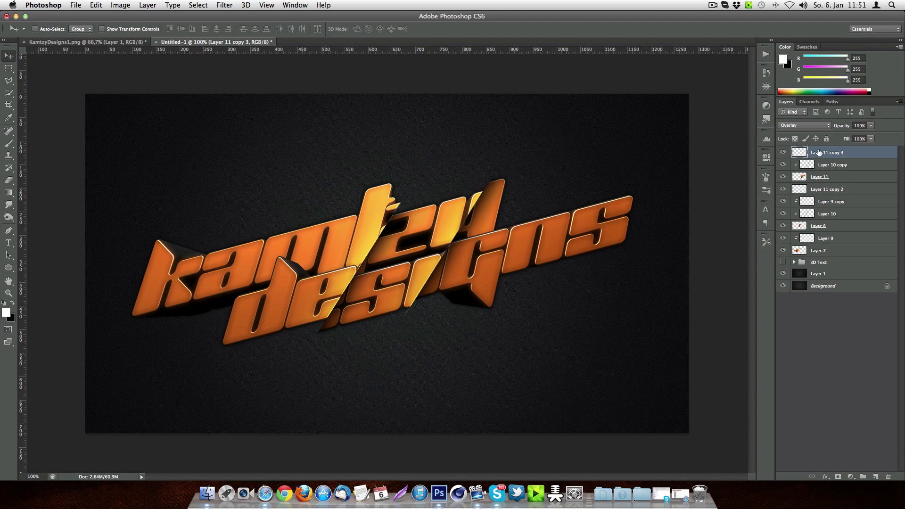
left_click_drag(488, 213, 493, 220)
key("super+t")
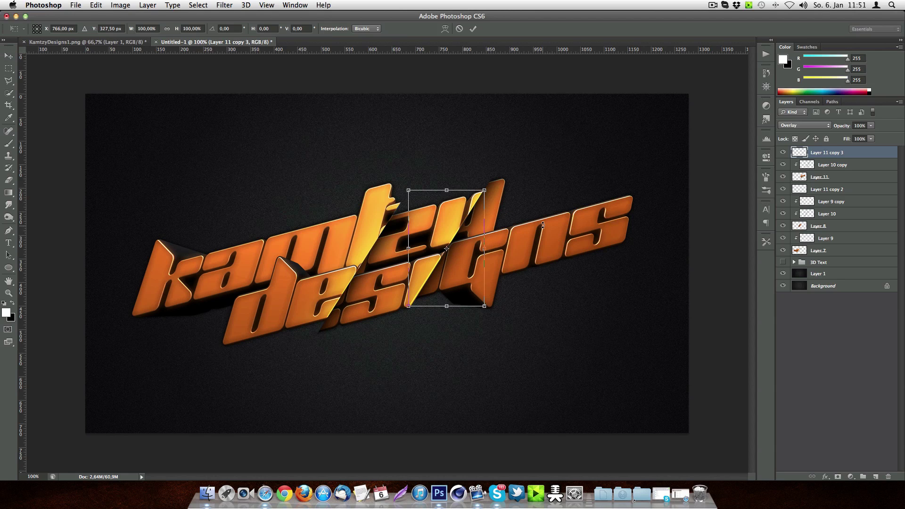
left_click_drag(542, 226, 543, 224)
key("Return")
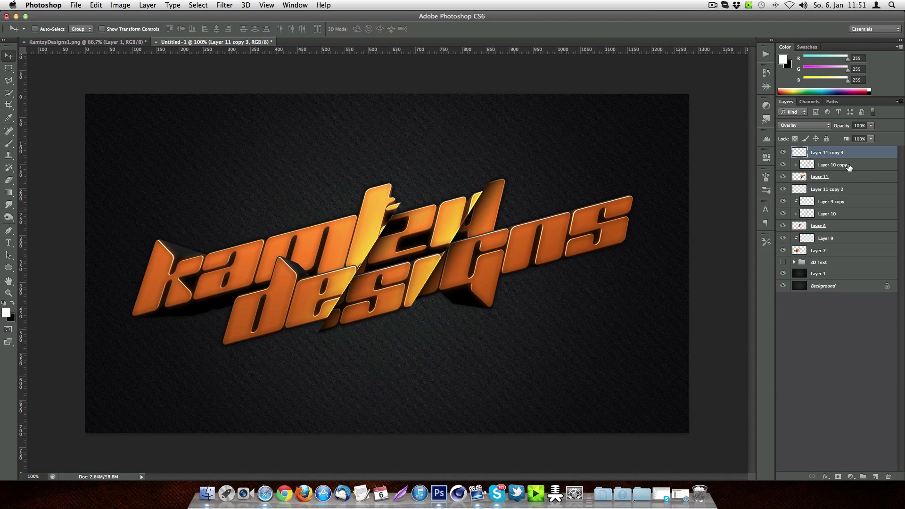
left_click_drag(848, 155, 844, 195)
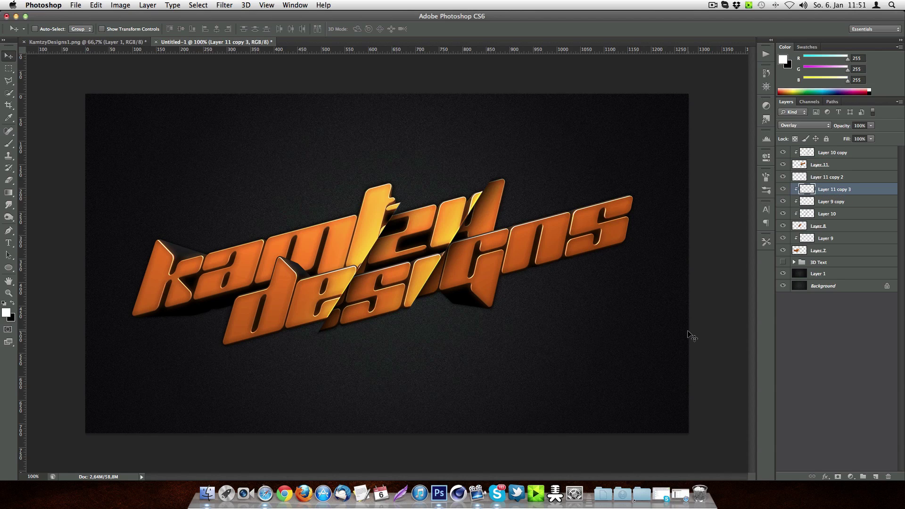